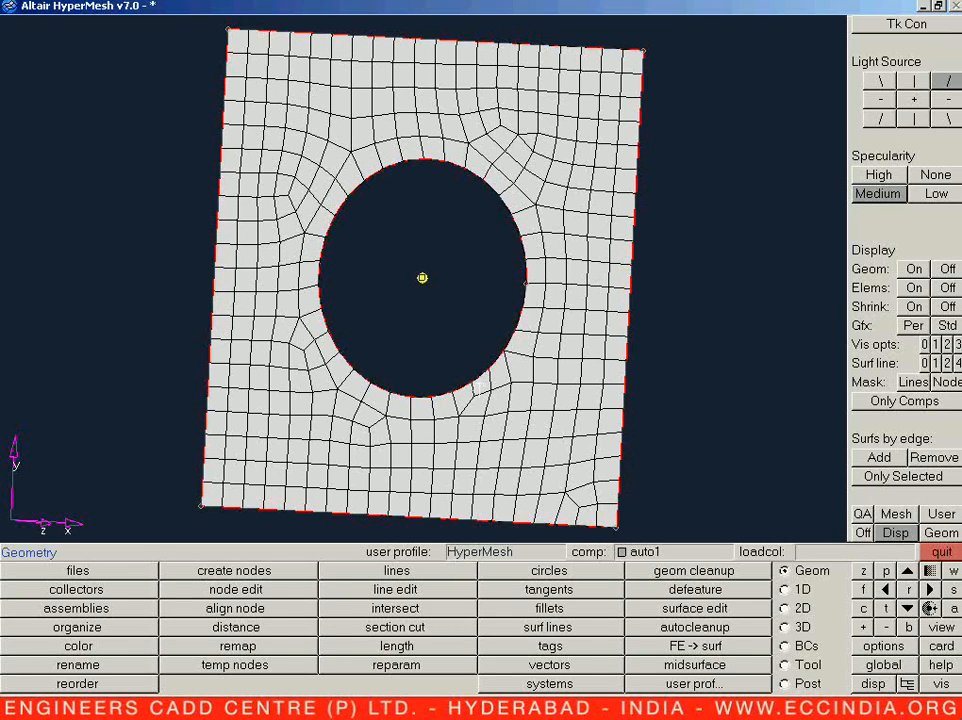
# Step: Restore the top view and set up automeshing to create the mesh from existing elements (elems)
pyautogui.press('v')
pyautogui.click(676, 610)
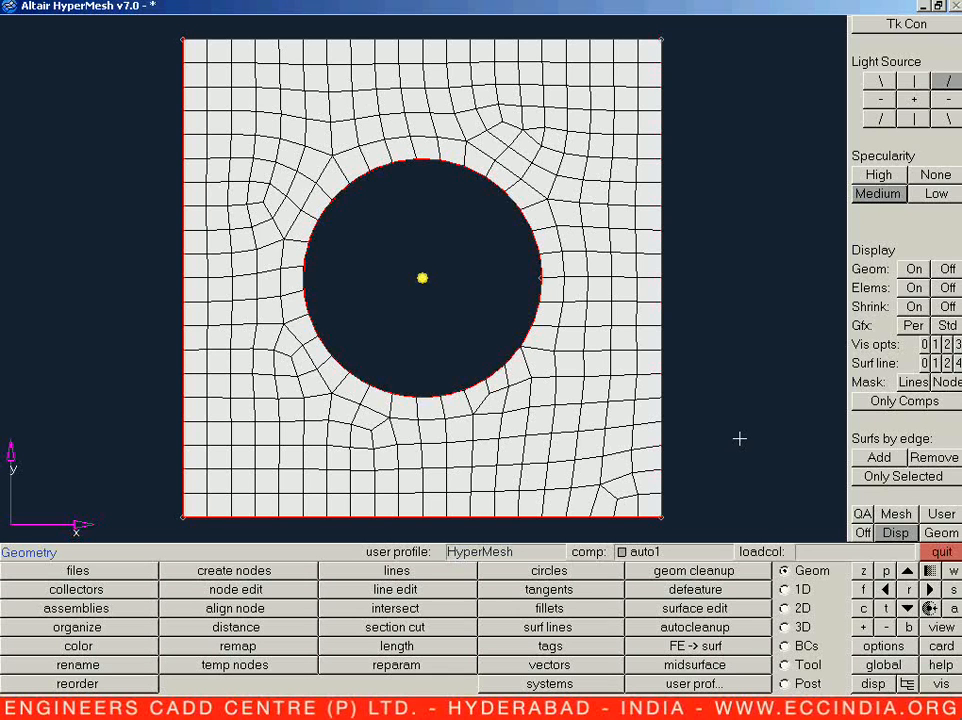
pyautogui.click(795, 608)
pyautogui.click(567, 577)
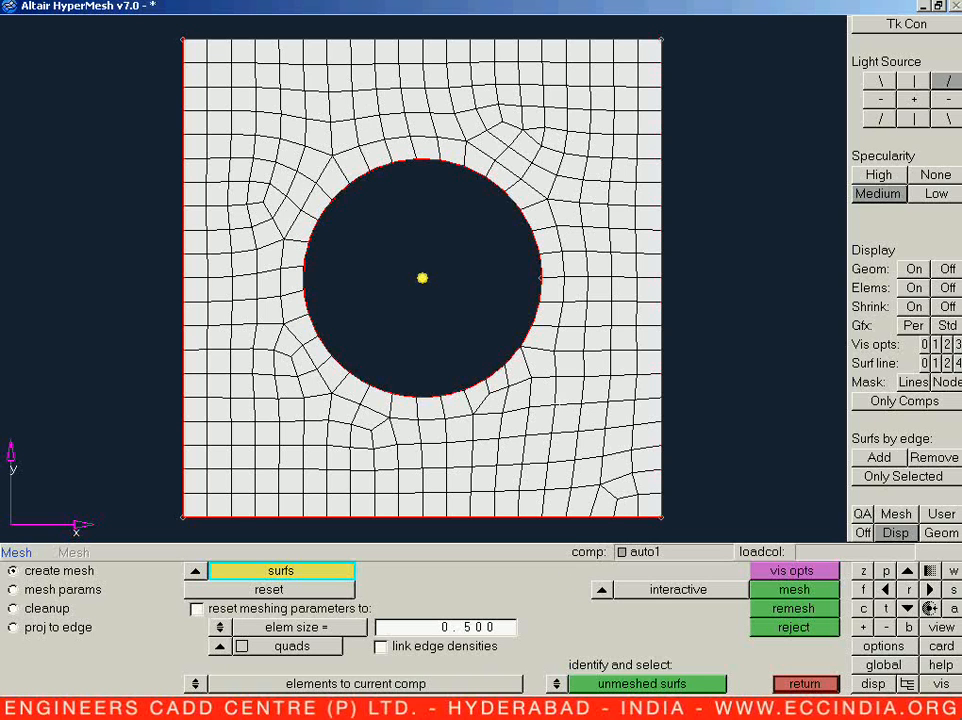
pyautogui.click(193, 571)
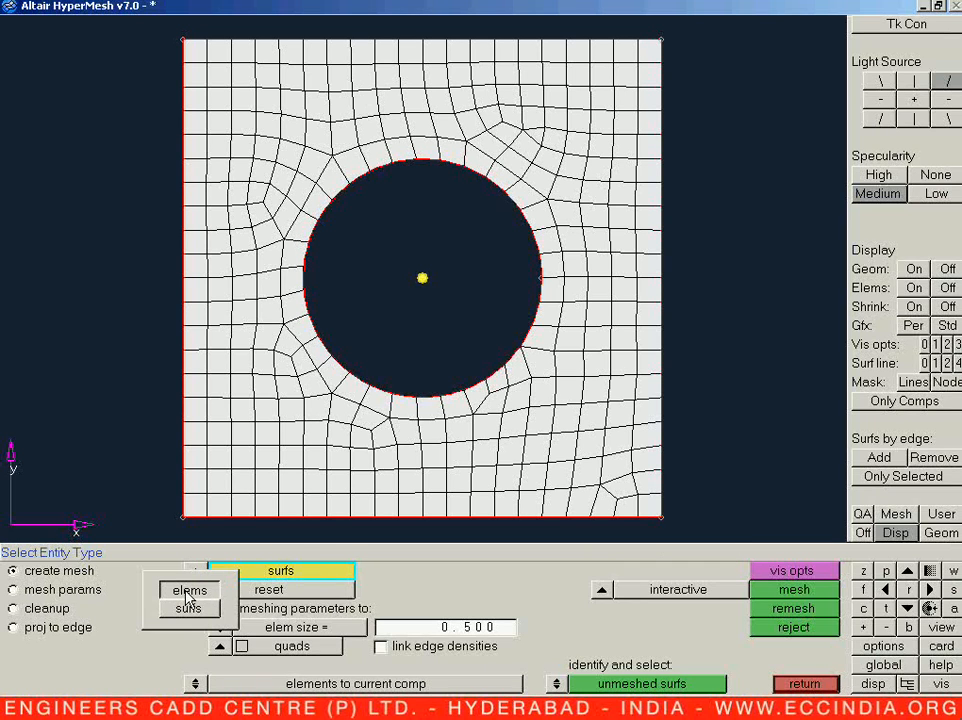
pyautogui.click(188, 593)
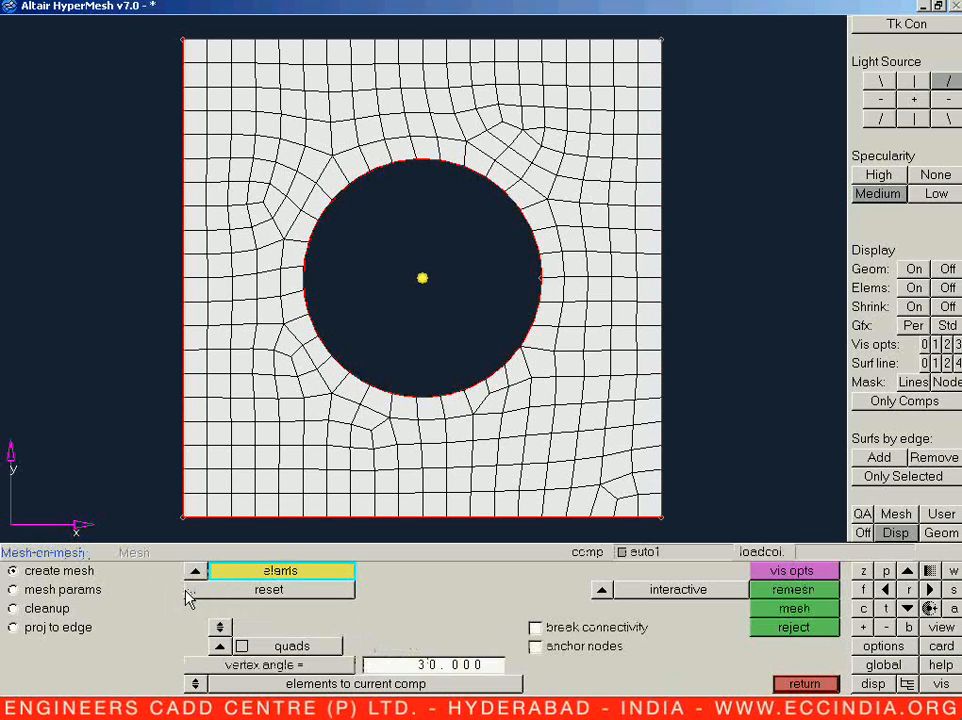
pyautogui.click(189, 573)
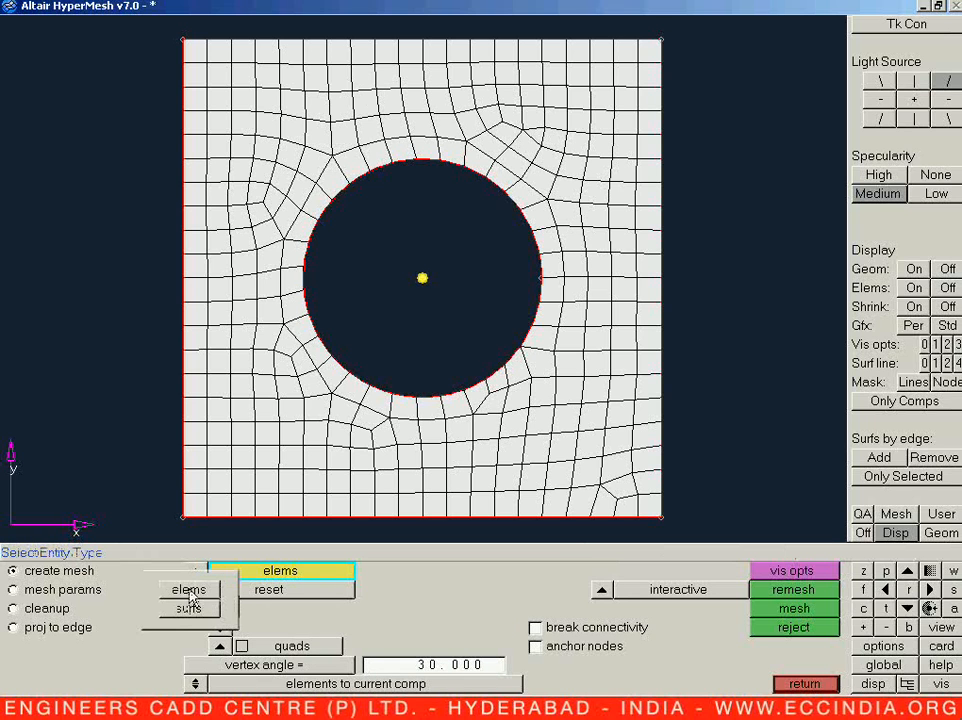
pyautogui.click(189, 592)
pyautogui.click(194, 571)
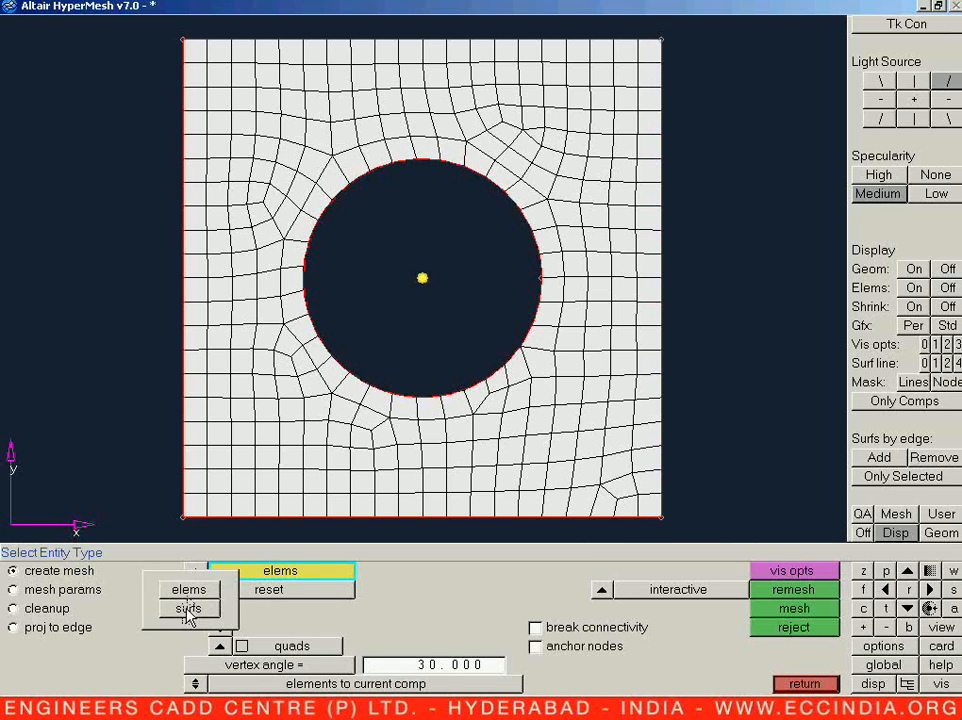
pyautogui.click(189, 606)
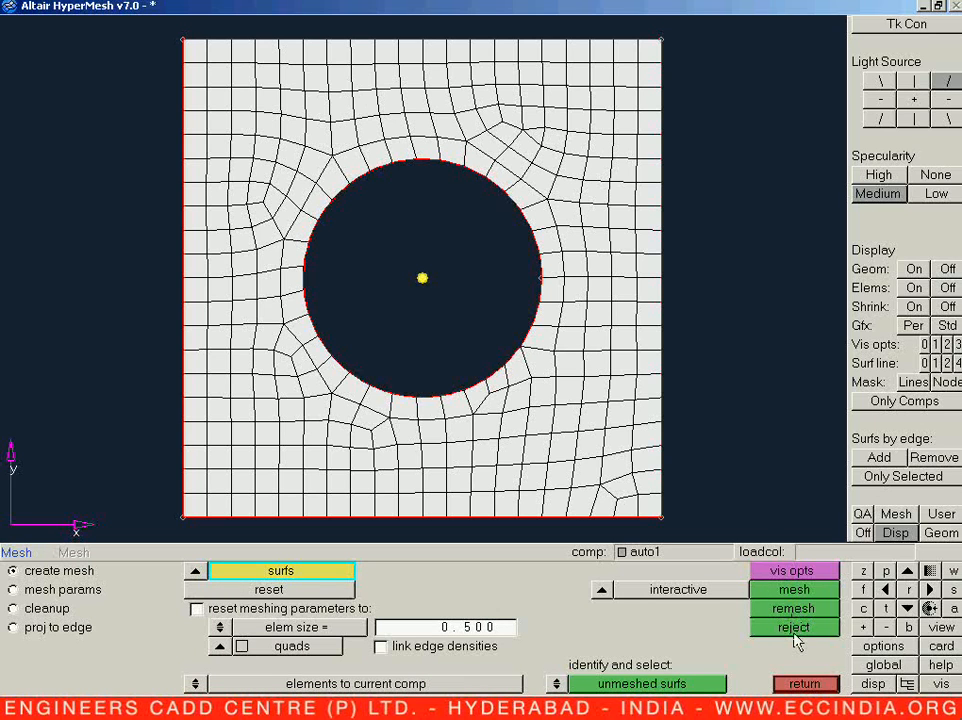
pyautogui.click(194, 571)
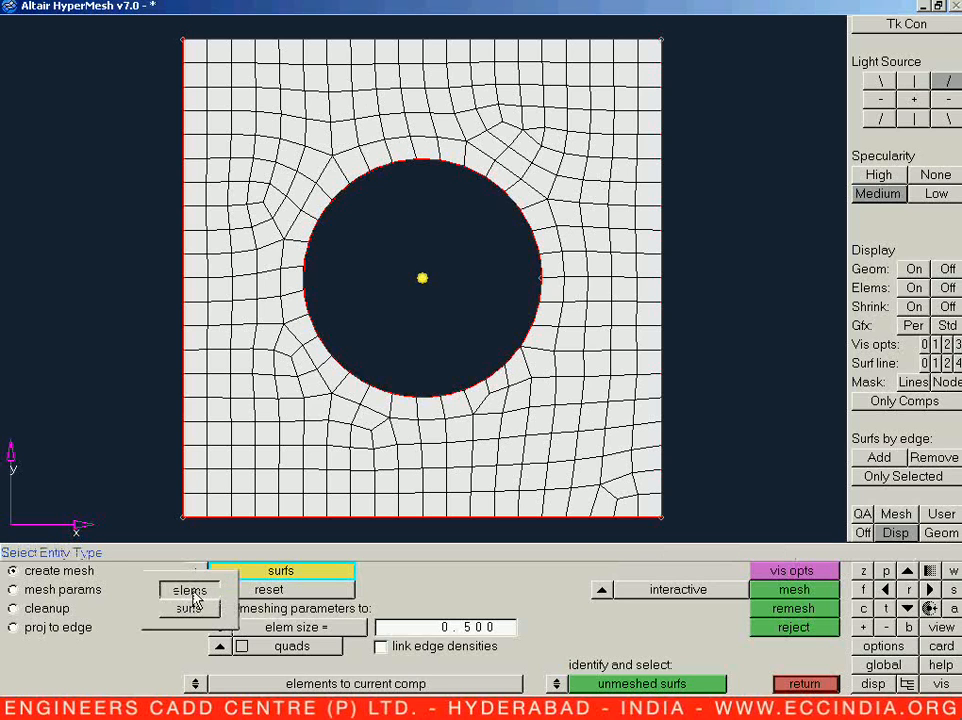
pyautogui.click(195, 594)
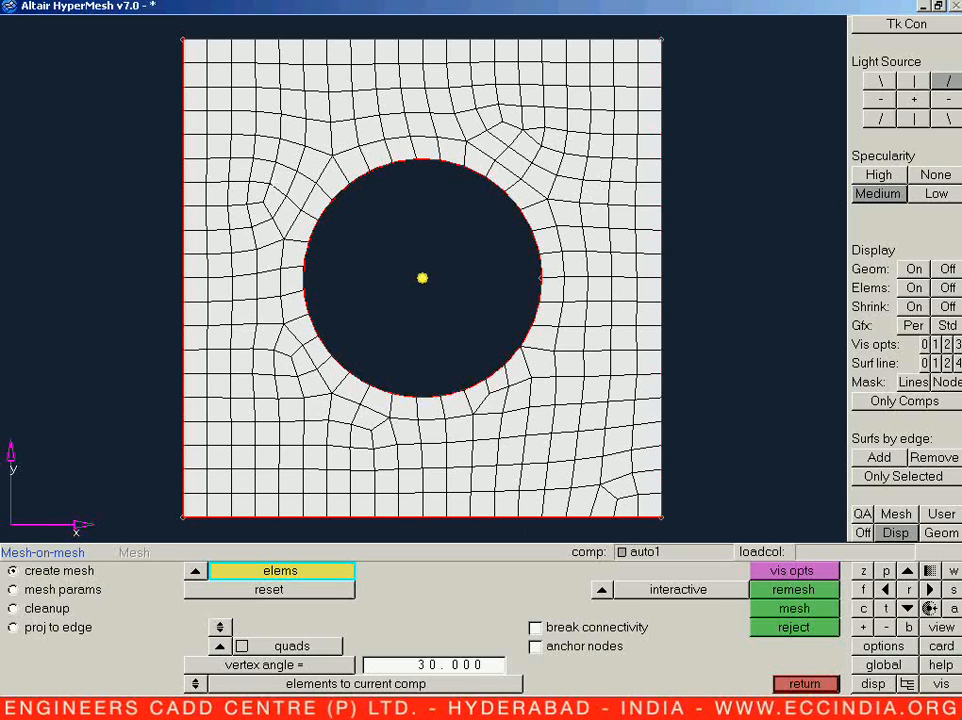
# Step: Remesh the block of elements between the plate's left edge and the hole's upper-left arc, with an outer edge density of 4
pyautogui.click(243, 171)
pyautogui.click(263, 172)
pyautogui.click(244, 148)
pyautogui.click(268, 148)
pyautogui.click(291, 157)
pyautogui.click(314, 159)
pyautogui.click(300, 185)
pyautogui.click(283, 181)
pyautogui.click(274, 200)
pyautogui.click(287, 215)
pyautogui.click(269, 232)
pyautogui.click(259, 213)
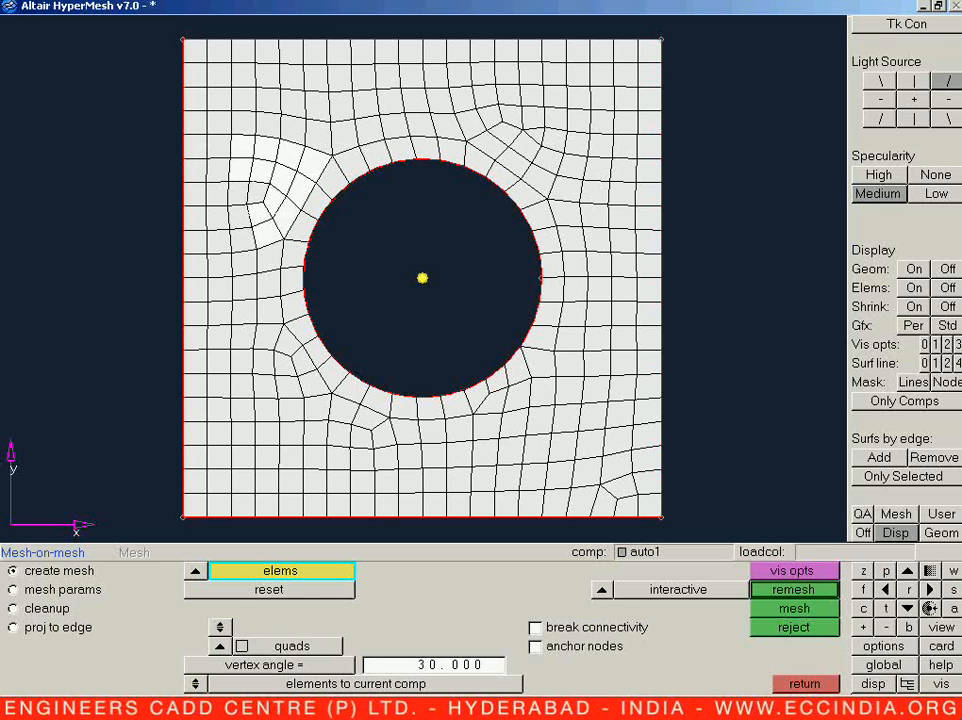
pyautogui.keyDown('shift'); pyautogui.moveTo(157, 130); pyautogui.dragTo(262, 224); pyautogui.keyUp('shift')
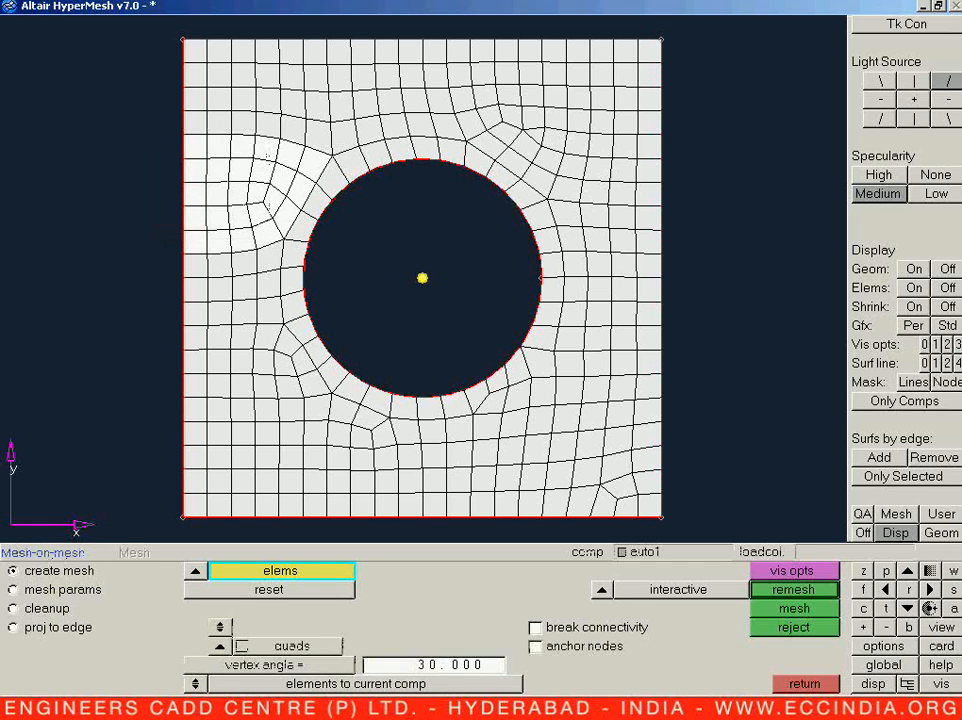
pyautogui.keyDown('shift'); pyautogui.moveTo(163, 135); pyautogui.dragTo(335, 215); pyautogui.keyUp('shift')
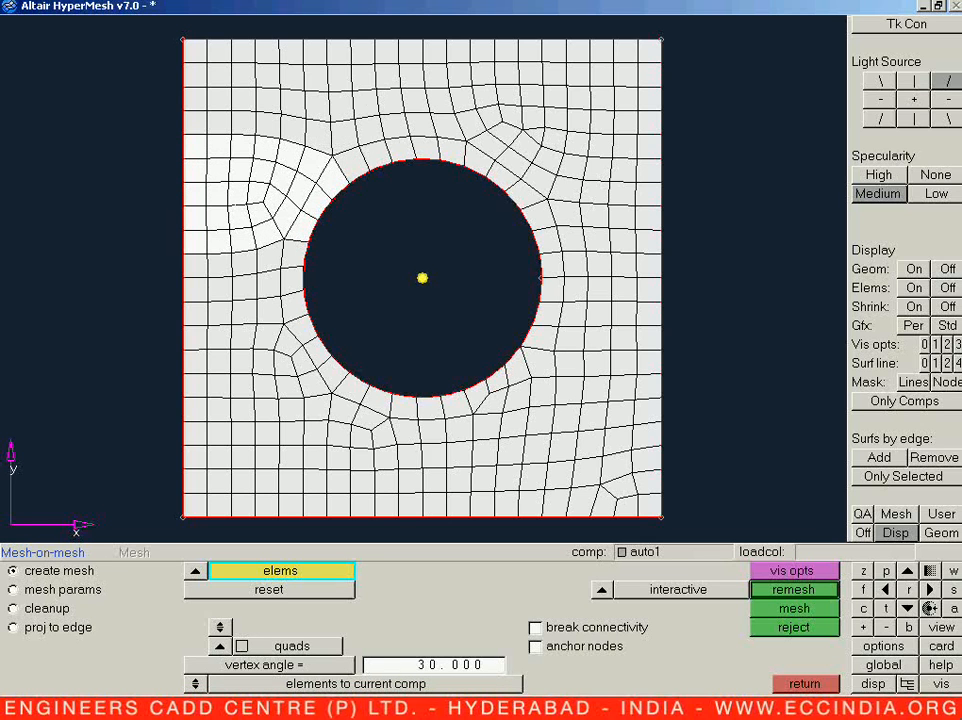
pyautogui.click(766, 591)
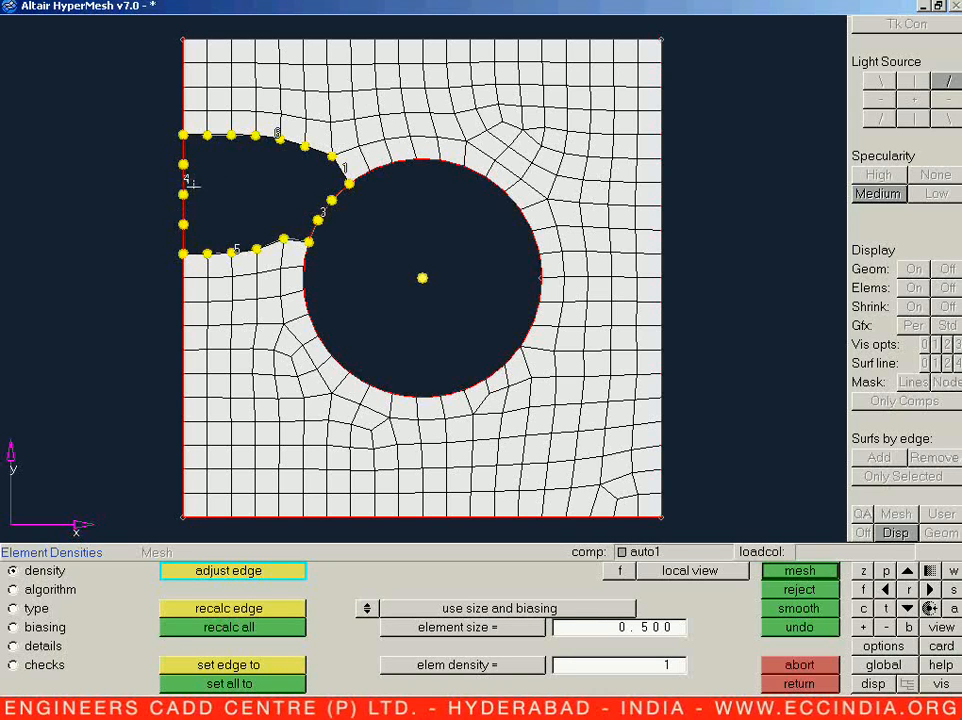
pyautogui.rightClick(180, 182)
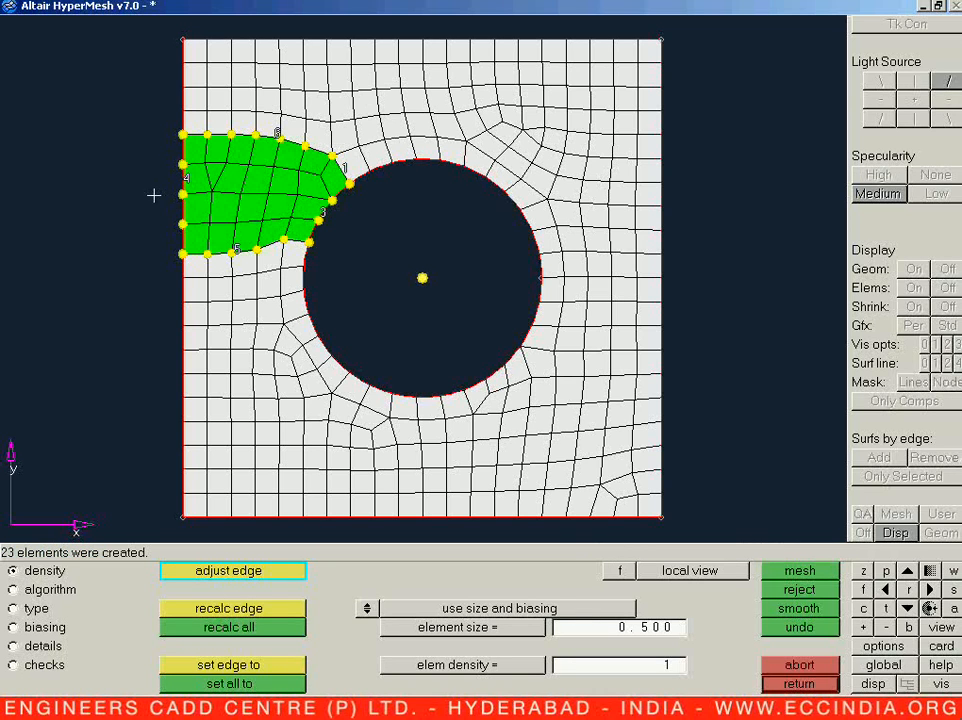
pyautogui.press('Escape')
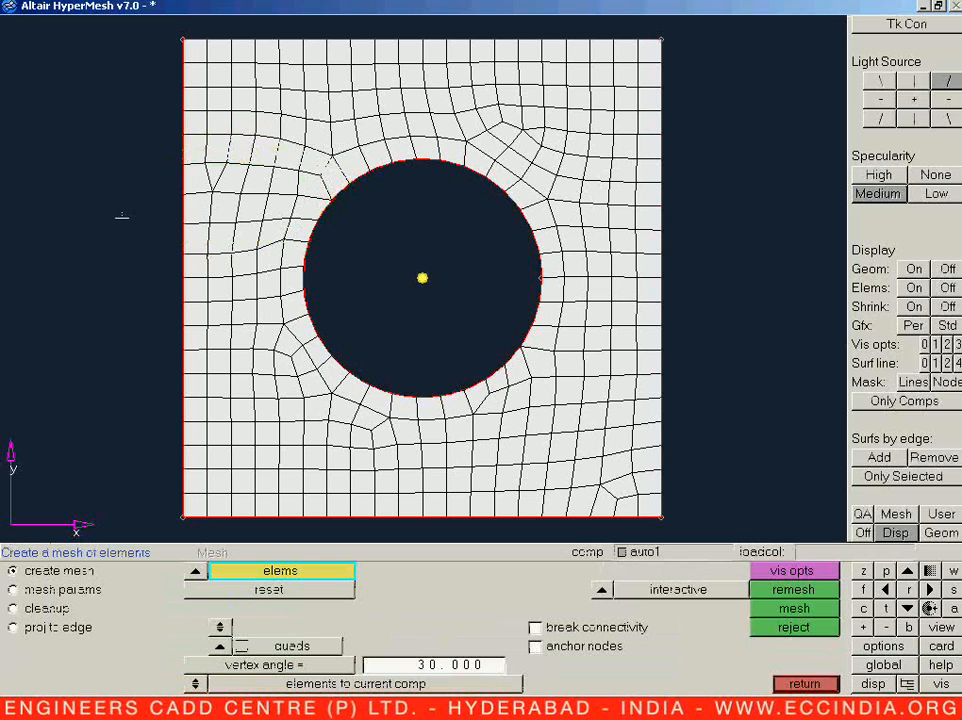
# Step: Try to remesh the four elements around the triangular element near the plate's left edge with a different lower edge density
pyautogui.click(217, 173)
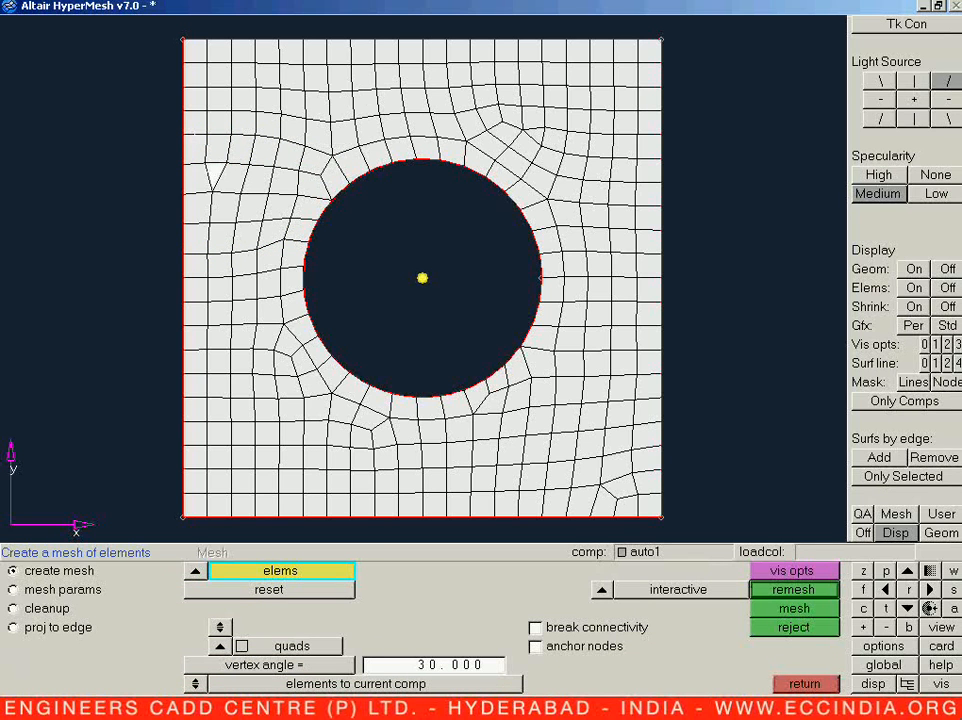
pyautogui.click(232, 178)
pyautogui.click(256, 180)
pyautogui.click(196, 177)
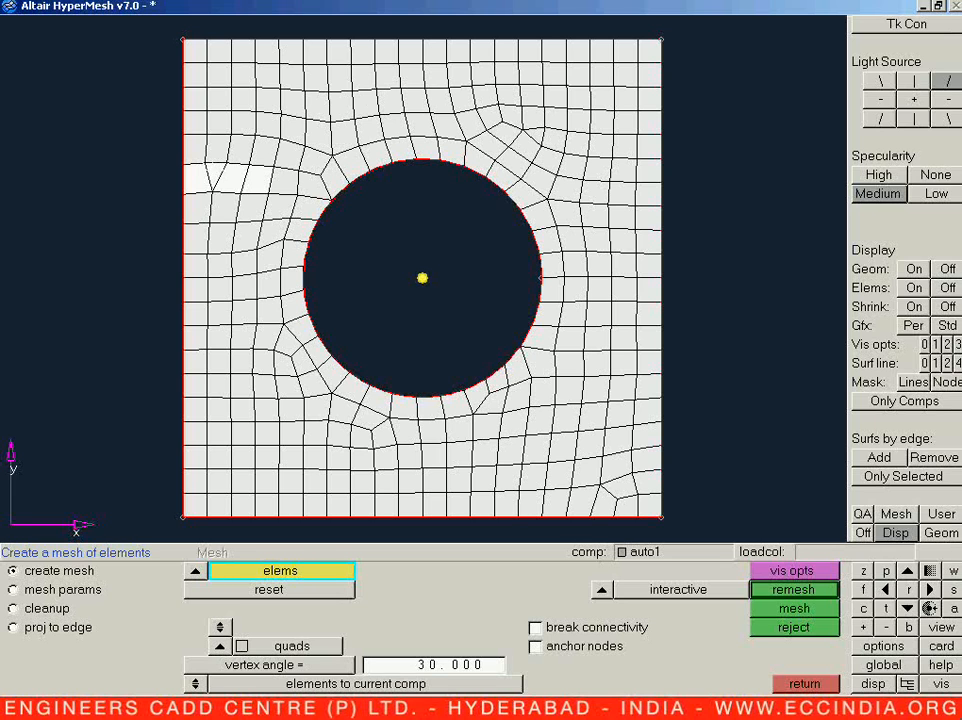
pyautogui.middleClick(210, 176)
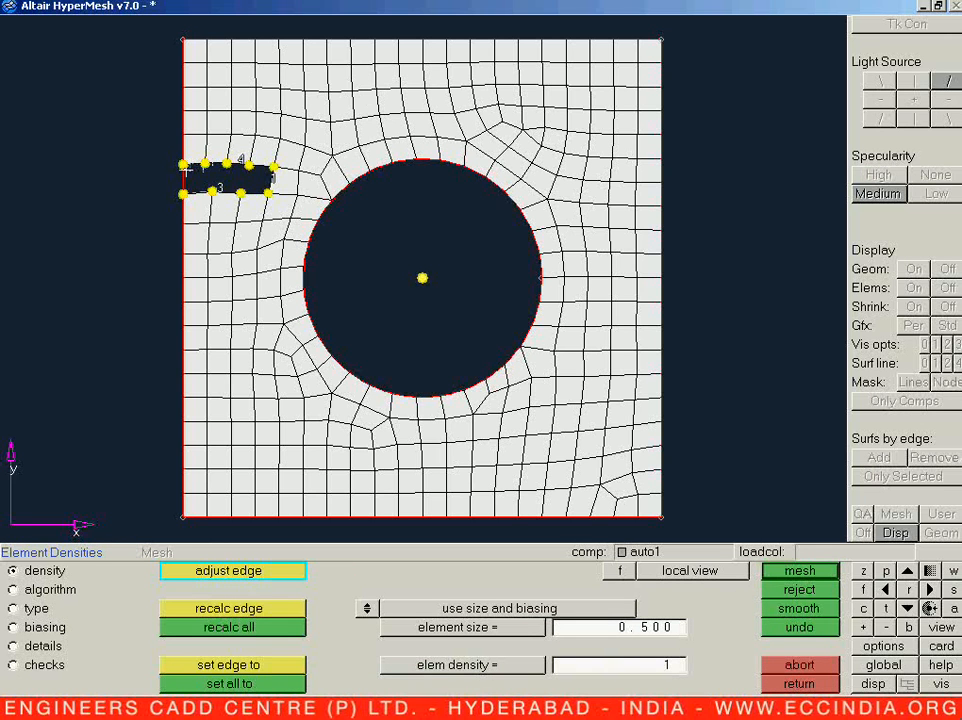
pyautogui.click(215, 189)
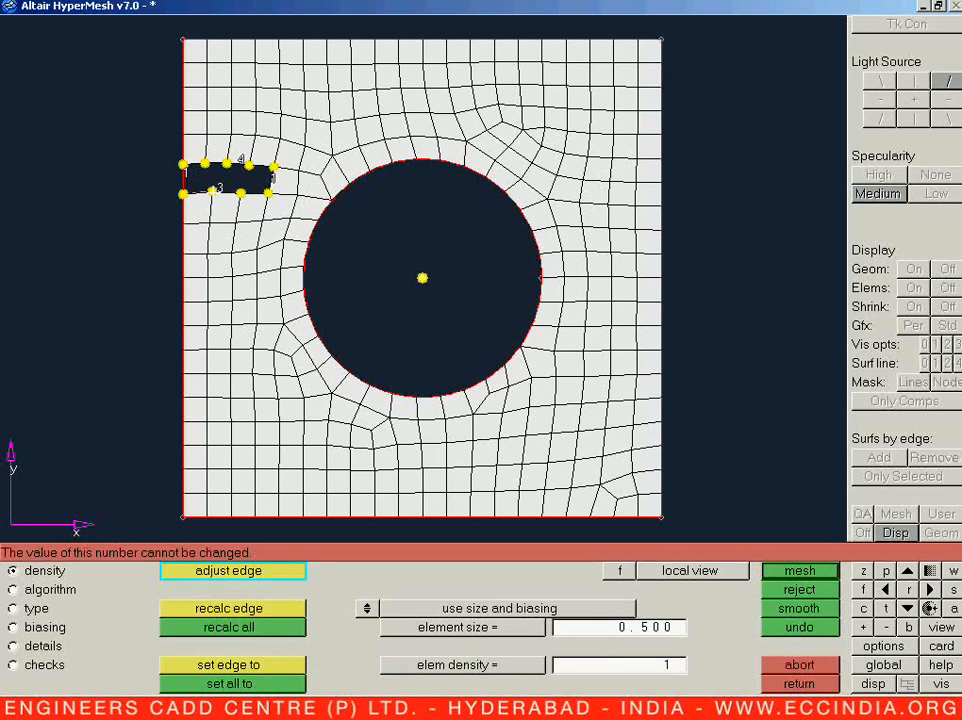
# Step: Try adjusting the densities of the small patch's lower and outer edges, and leave the remesh without meshing it
pyautogui.keyDown('ctrl'); pyautogui.moveTo(212, 190); pyautogui.dragTo(228, 246); pyautogui.keyUp('ctrl')
pyautogui.keyDown('ctrl'); pyautogui.moveTo(228, 246); pyautogui.dragTo(286, 310, button='right'); pyautogui.keyUp('ctrl')
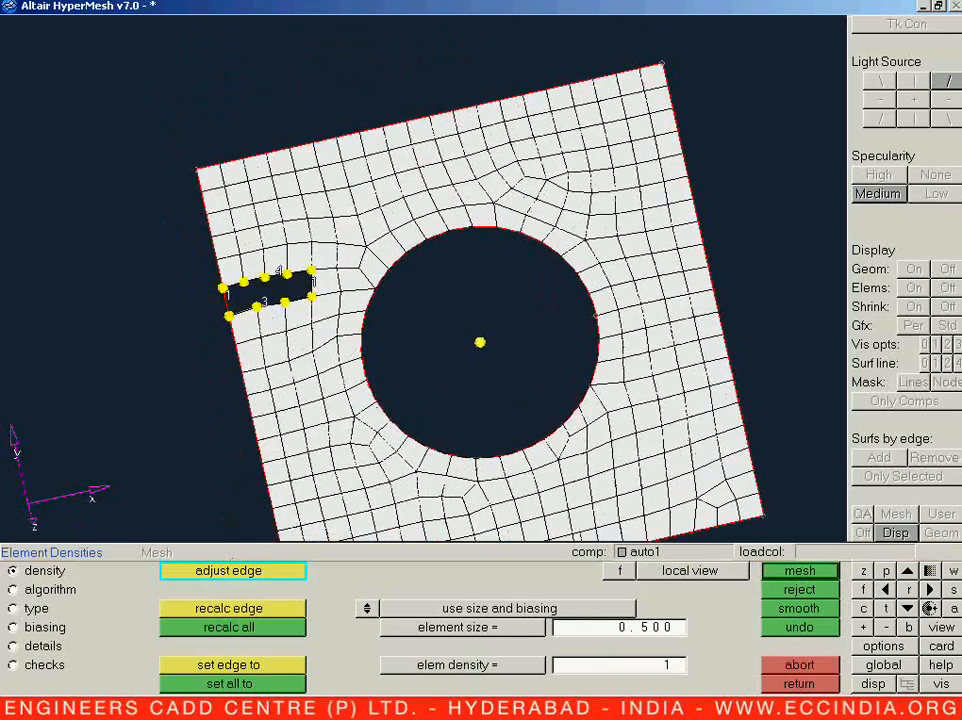
pyautogui.keyDown('ctrl'); pyautogui.scroll(-4, 286, 310); pyautogui.keyUp('ctrl')
pyautogui.keyDown('ctrl'); pyautogui.scroll(6, 286, 310); pyautogui.keyUp('ctrl')
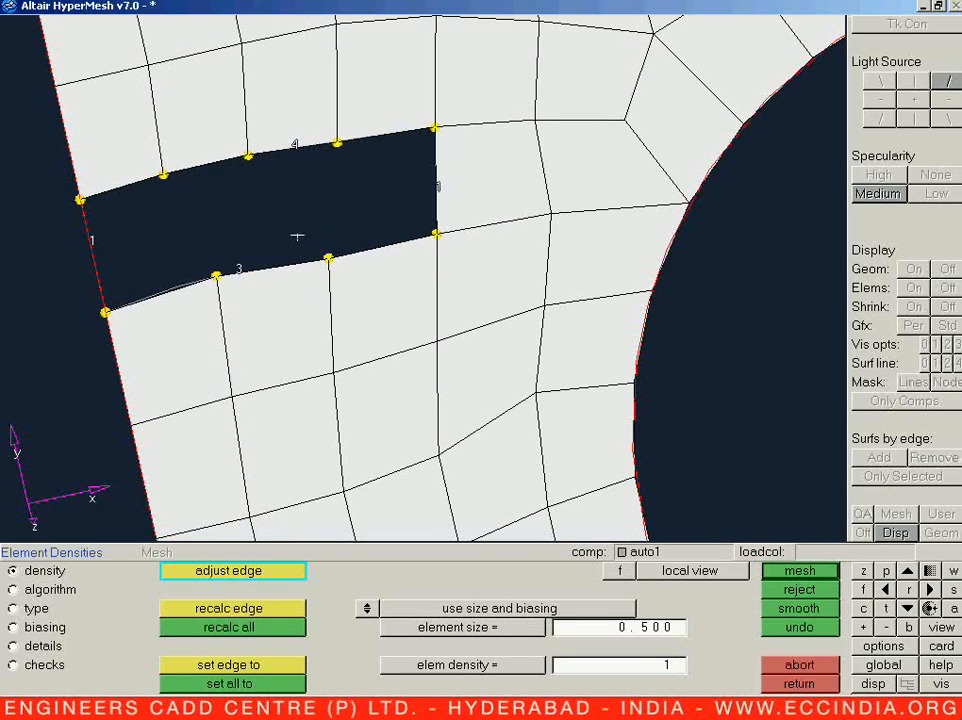
pyautogui.click(239, 268)
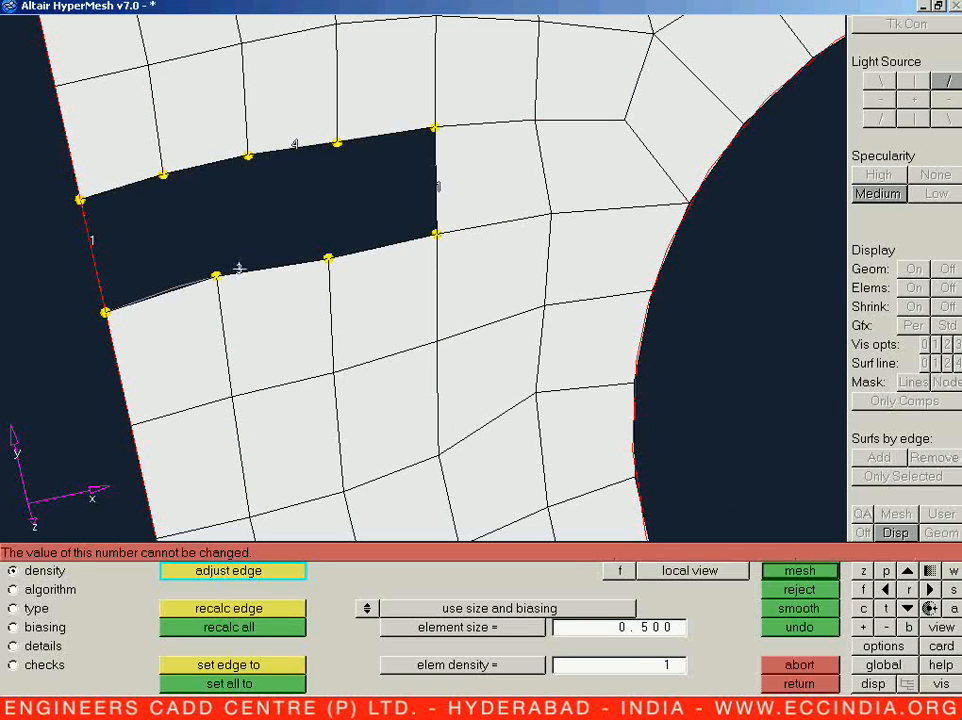
pyautogui.click(90, 240)
pyautogui.click(90, 240)
pyautogui.click(90, 241)
pyautogui.rightClick(90, 241)
pyautogui.rightClick(90, 241)
pyautogui.rightClick(90, 241)
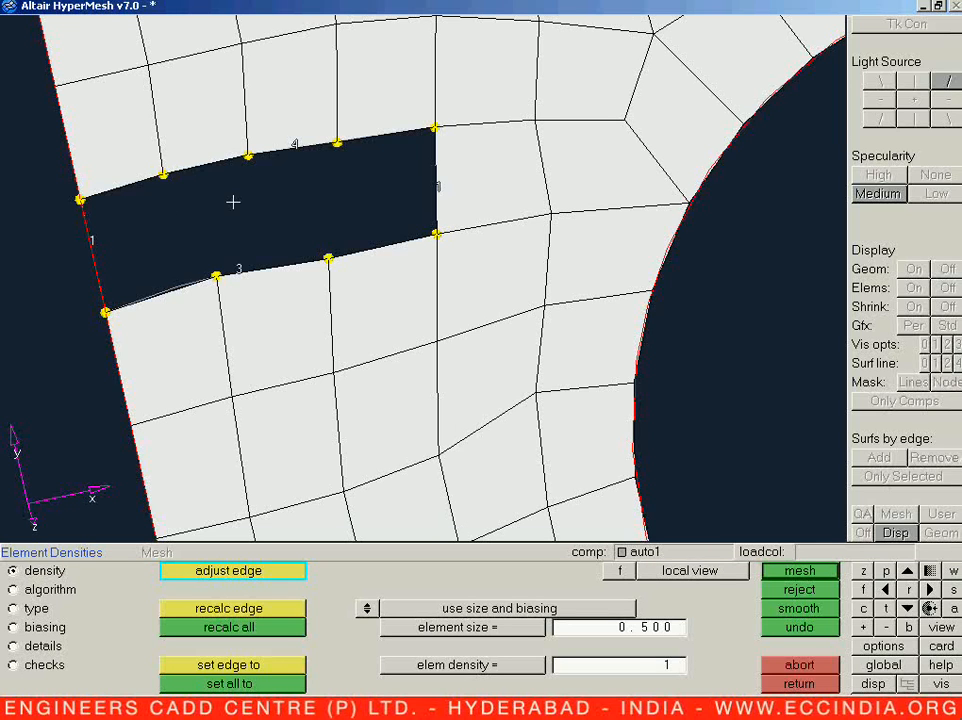
pyautogui.press('f')
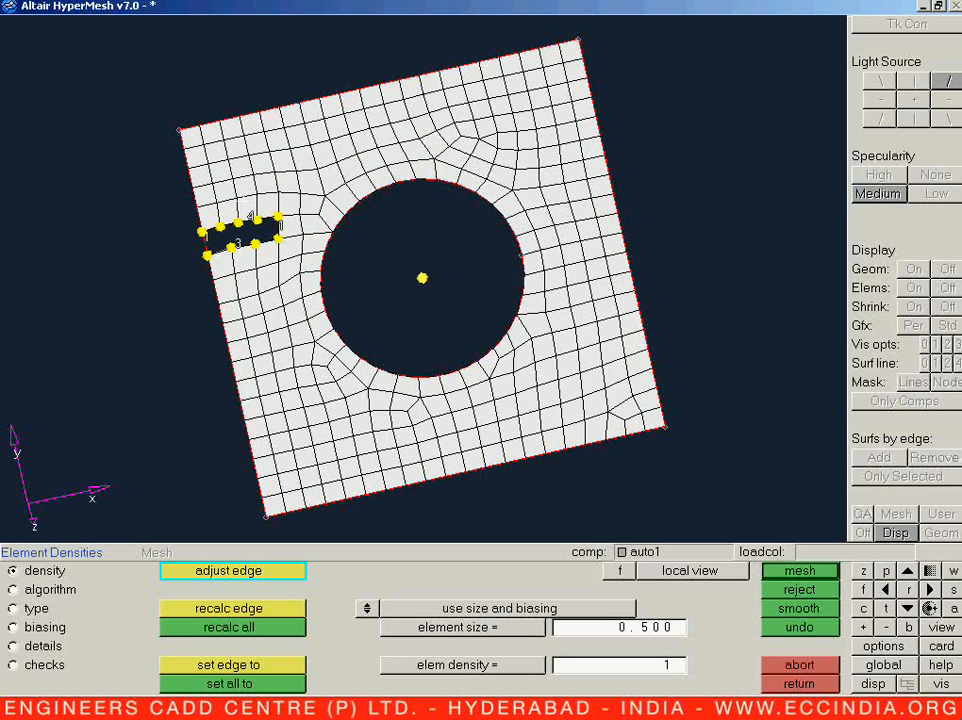
pyautogui.click(797, 683)
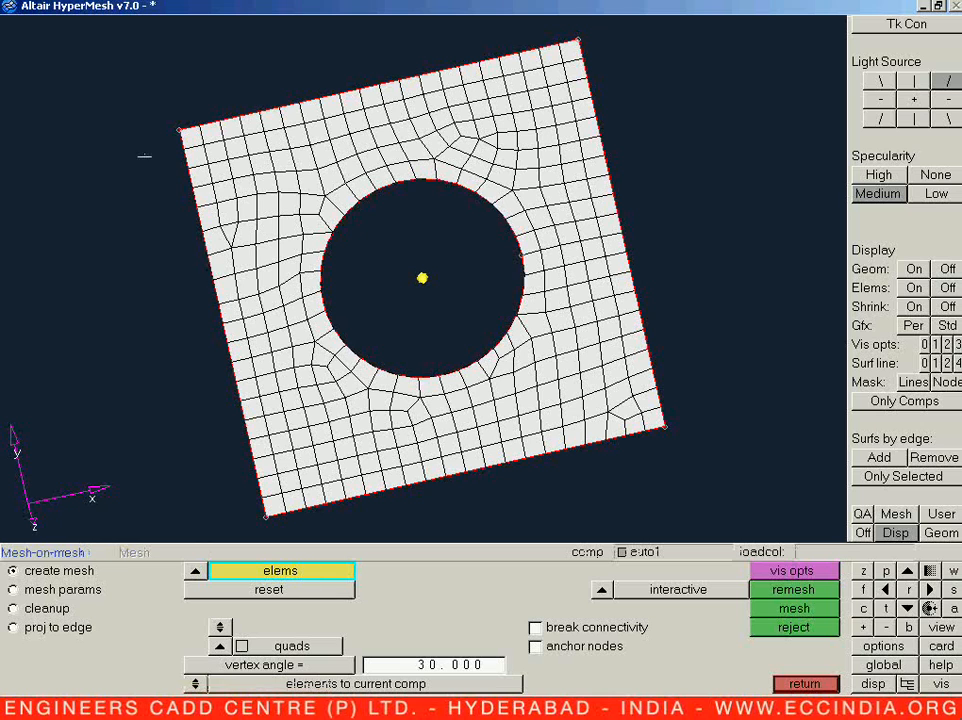
# Step: Remesh the elements from the plate's upper-left corner down past the triangular element, with a density of 3 on the plate's top edge
pyautogui.keyDown('shift'); pyautogui.moveTo(146, 110); pyautogui.dragTo(250, 270); pyautogui.keyUp('shift')
pyautogui.press('v')
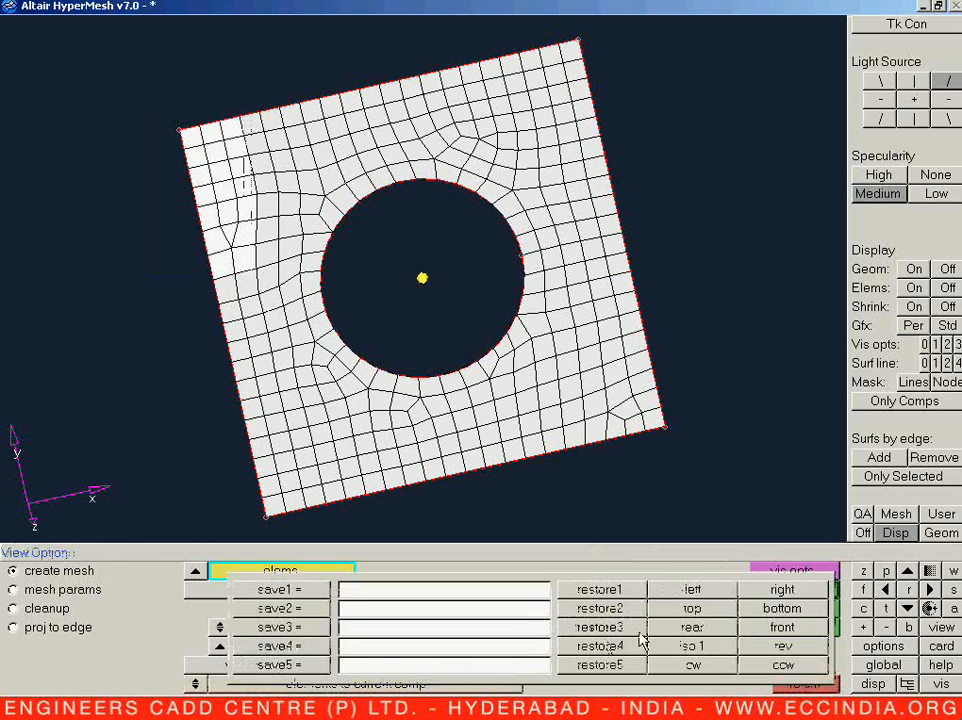
pyautogui.click(688, 611)
pyautogui.keyDown('shift'); pyautogui.moveTo(177, 33); pyautogui.dragTo(263, 200); pyautogui.keyUp('shift')
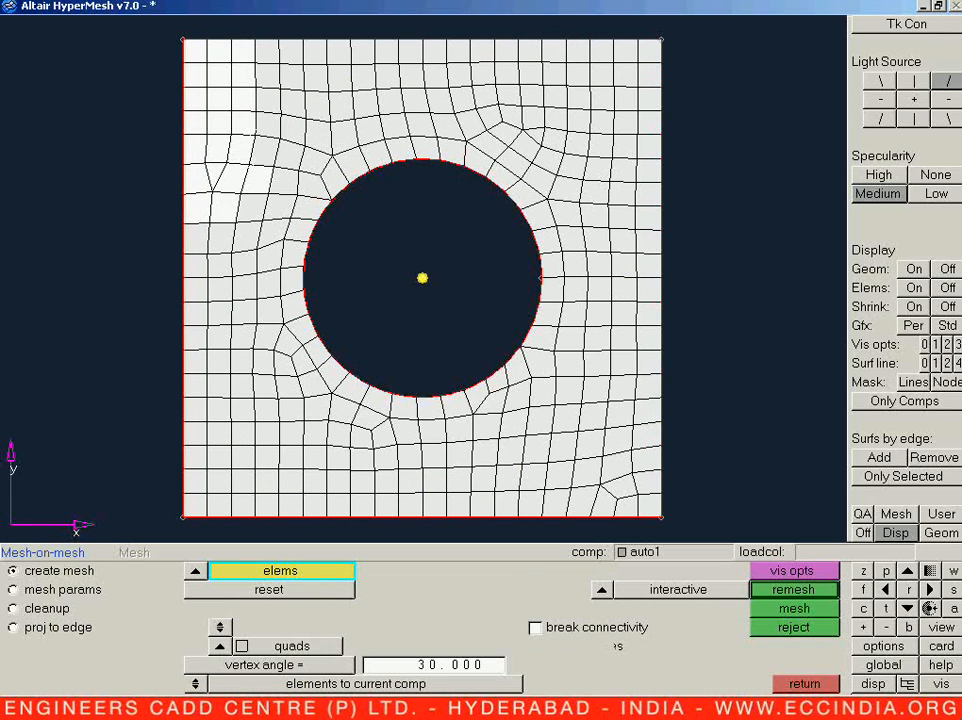
pyautogui.keyDown('shift'); pyautogui.moveTo(236, 33); pyautogui.dragTo(279, 162); pyautogui.keyUp('shift')
pyautogui.keyDown('shift'); pyautogui.moveTo(214, 163); pyautogui.dragTo(254, 215); pyautogui.keyUp('shift')
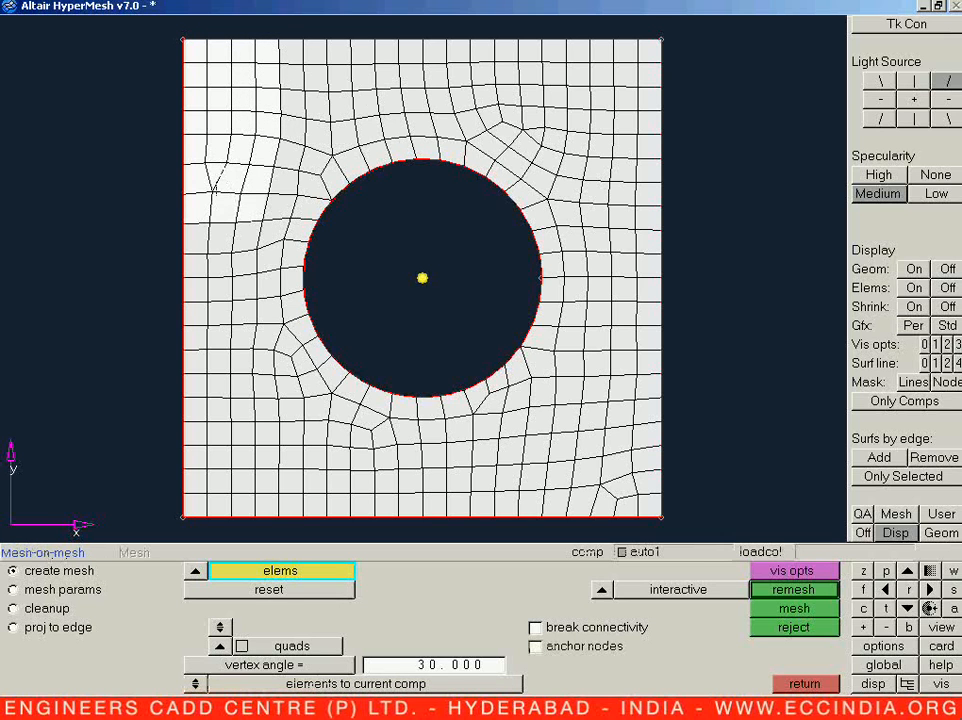
pyautogui.click(793, 590)
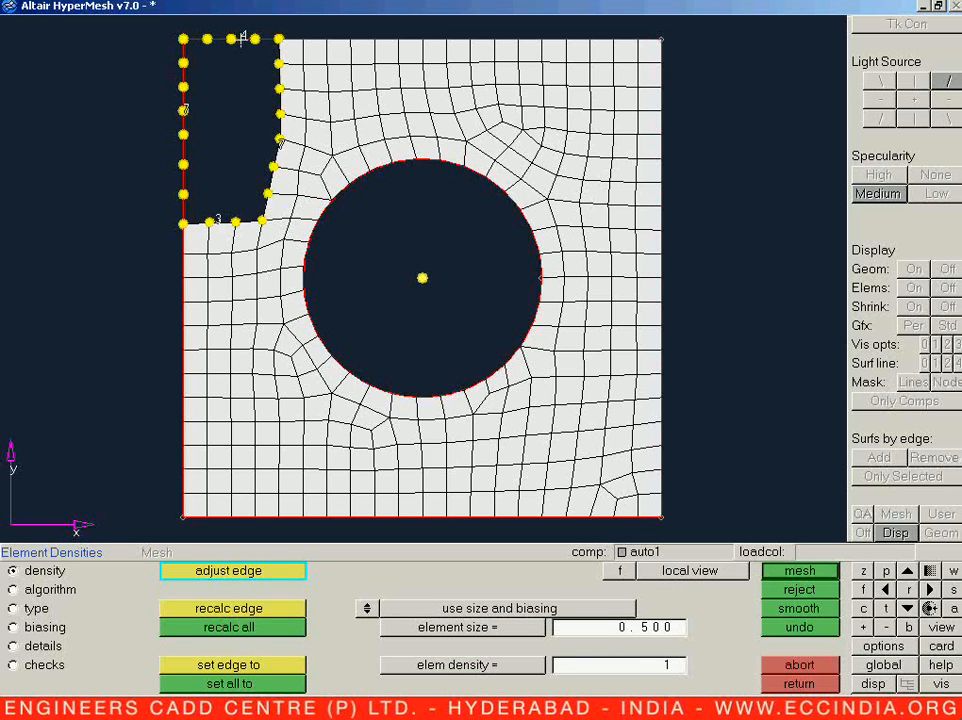
pyautogui.rightClick(242, 37)
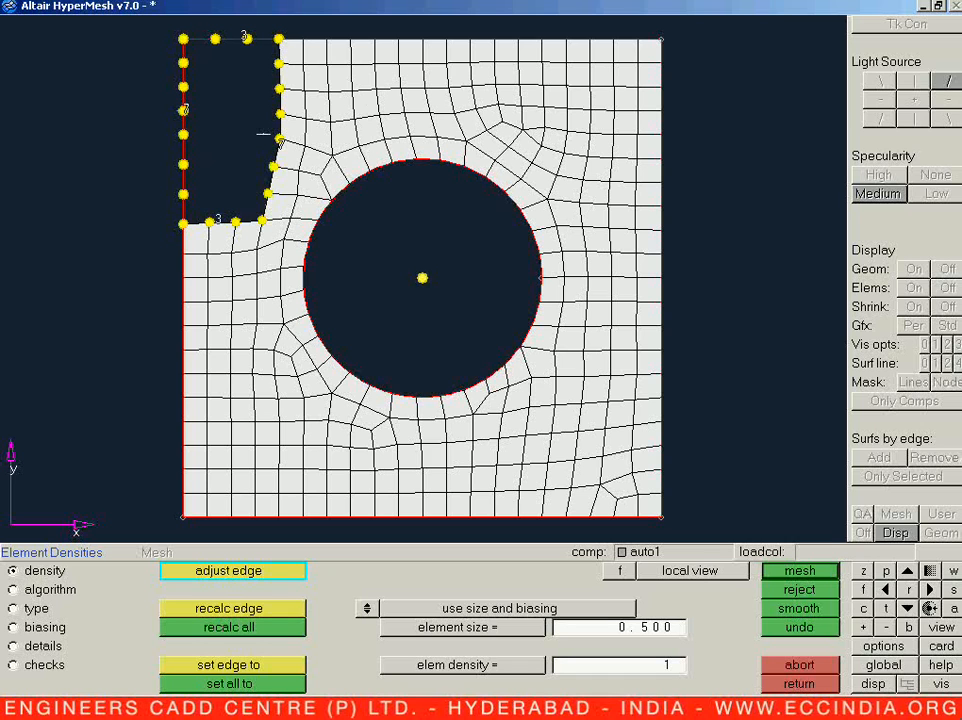
pyautogui.middleClick(228, 152)
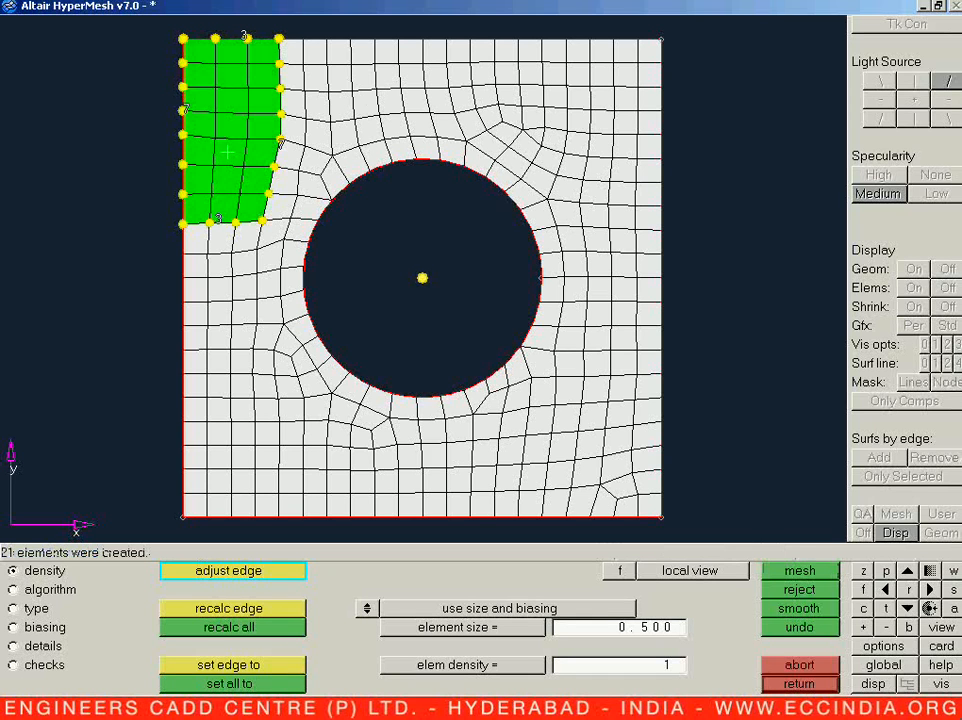
pyautogui.middleClick(242, 201)
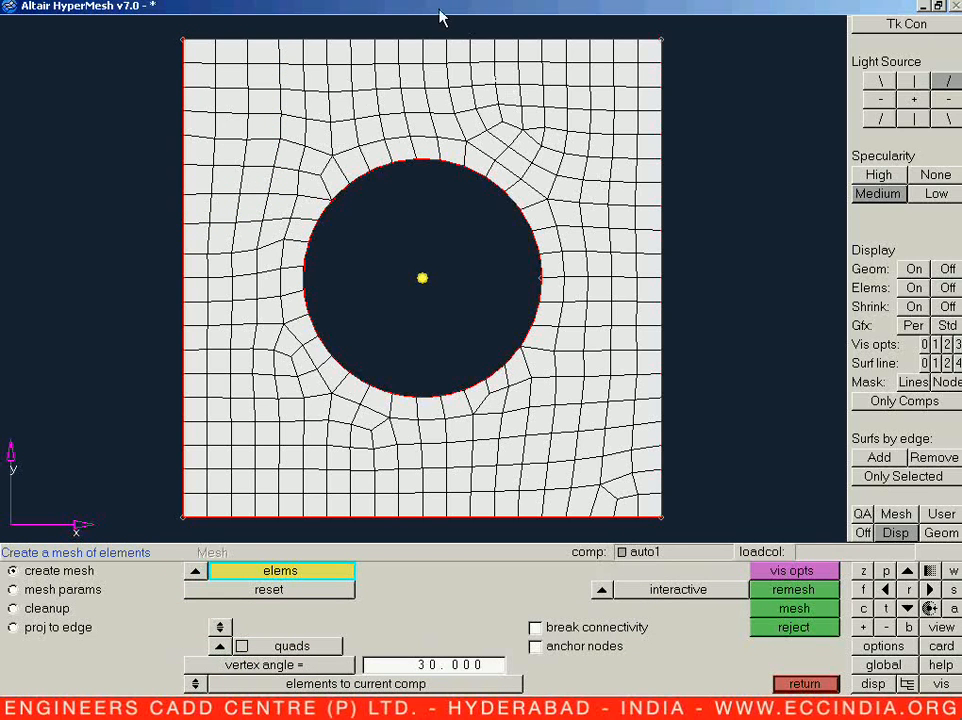
# Step: Remesh the elements between the plate's top edge and the hole's upper-right arc, with a density of 5 on the top edge
pyautogui.keyDown('shift'); pyautogui.moveTo(454, 29); pyautogui.dragTo(576, 151); pyautogui.keyUp('shift')
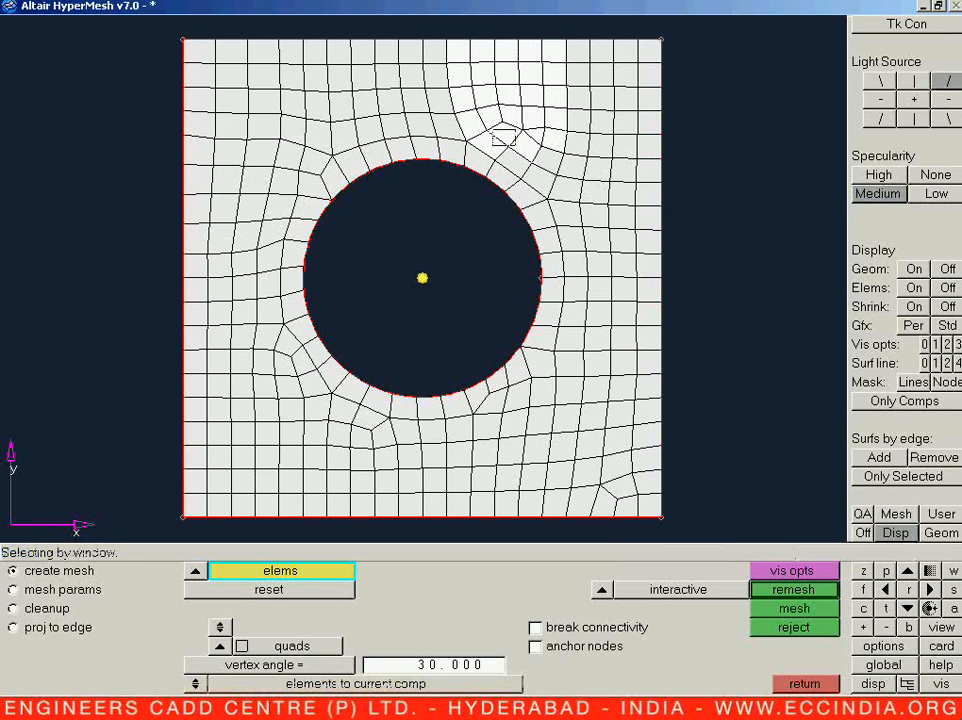
pyautogui.keyDown('shift'); pyautogui.moveTo(492, 129); pyautogui.dragTo(541, 168); pyautogui.keyUp('shift')
pyautogui.keyDown('shift'); pyautogui.moveTo(523, 122); pyautogui.dragTo(572, 163); pyautogui.keyUp('shift')
pyautogui.keyDown('shift'); pyautogui.moveTo(438, 32); pyautogui.dragTo(494, 142, button='right'); pyautogui.keyUp('shift')
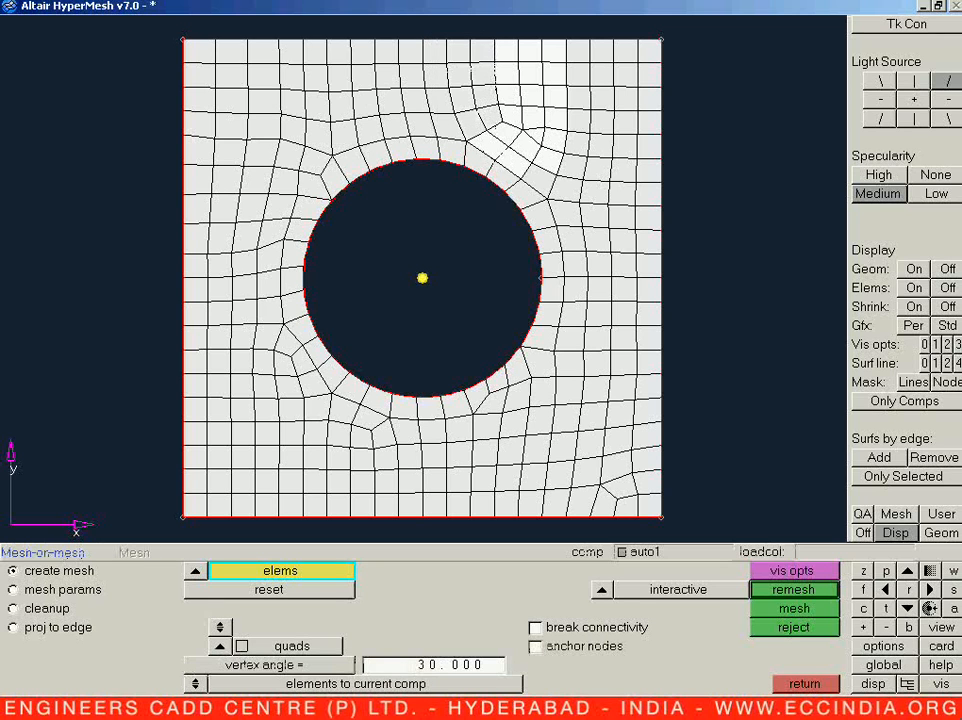
pyautogui.keyDown('shift'); pyautogui.moveTo(445, 37); pyautogui.dragTo(518, 126); pyautogui.keyUp('shift')
pyautogui.keyDown('shift'); pyautogui.moveTo(449, 90); pyautogui.dragTo(563, 198); pyautogui.keyUp('shift')
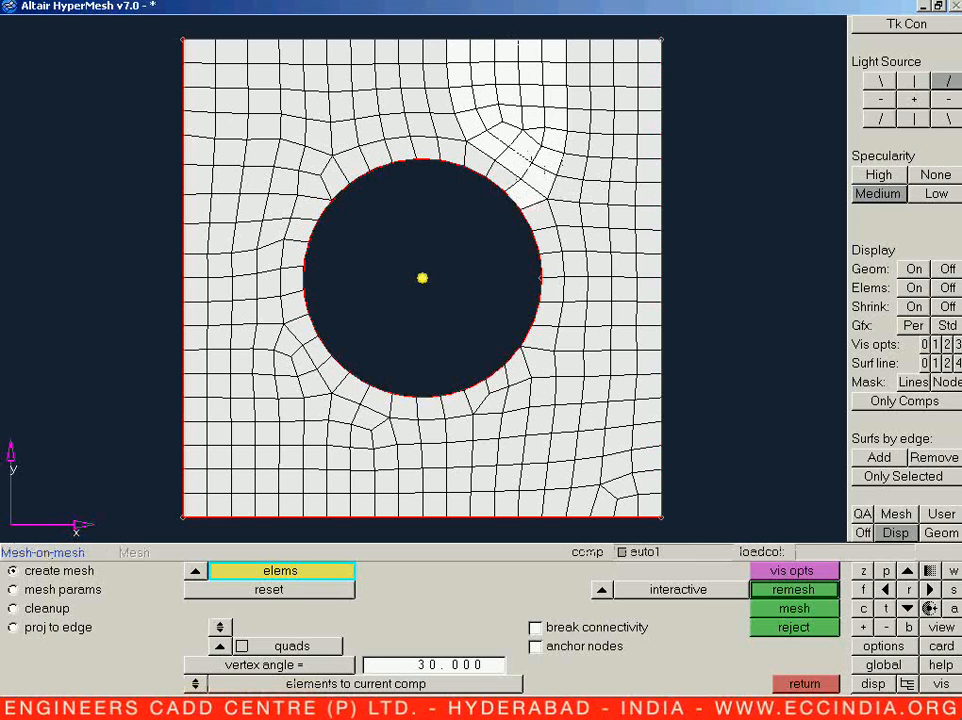
pyautogui.keyDown('shift'); pyautogui.moveTo(462, 135); pyautogui.dragTo(537, 210); pyautogui.keyUp('shift')
pyautogui.keyDown('shift'); pyautogui.moveTo(421, 36); pyautogui.dragTo(485, 178); pyautogui.keyUp('shift')
pyautogui.keyDown('shift'); pyautogui.moveTo(404, 111); pyautogui.dragTo(431, 179, button='right'); pyautogui.keyUp('shift')
pyautogui.middleClick(431, 179)
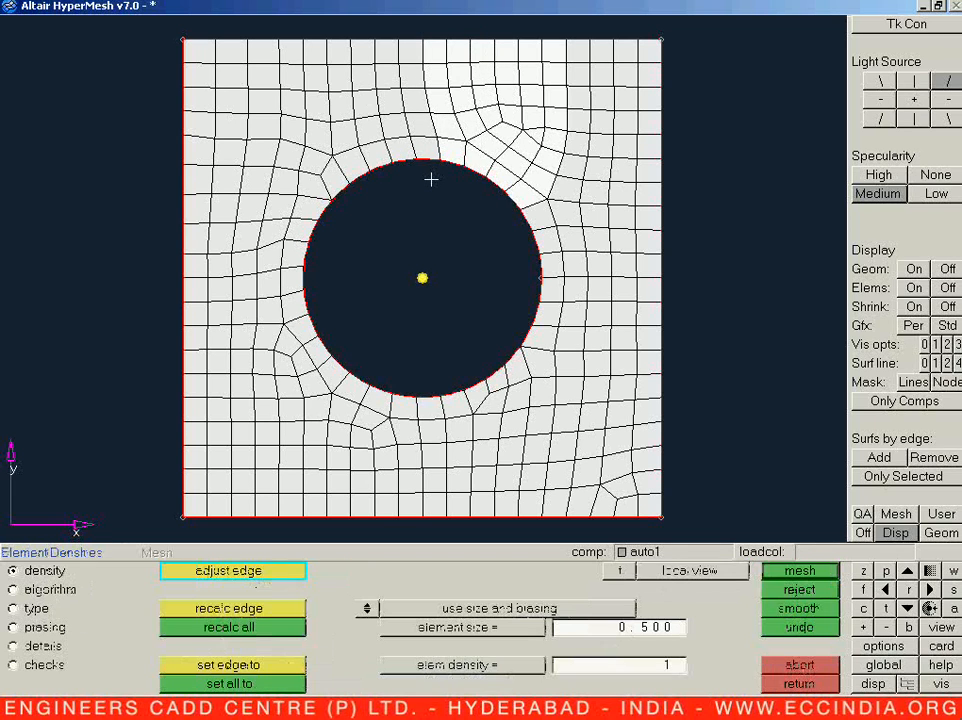
pyautogui.rightClick(510, 40)
pyautogui.middleClick(502, 88)
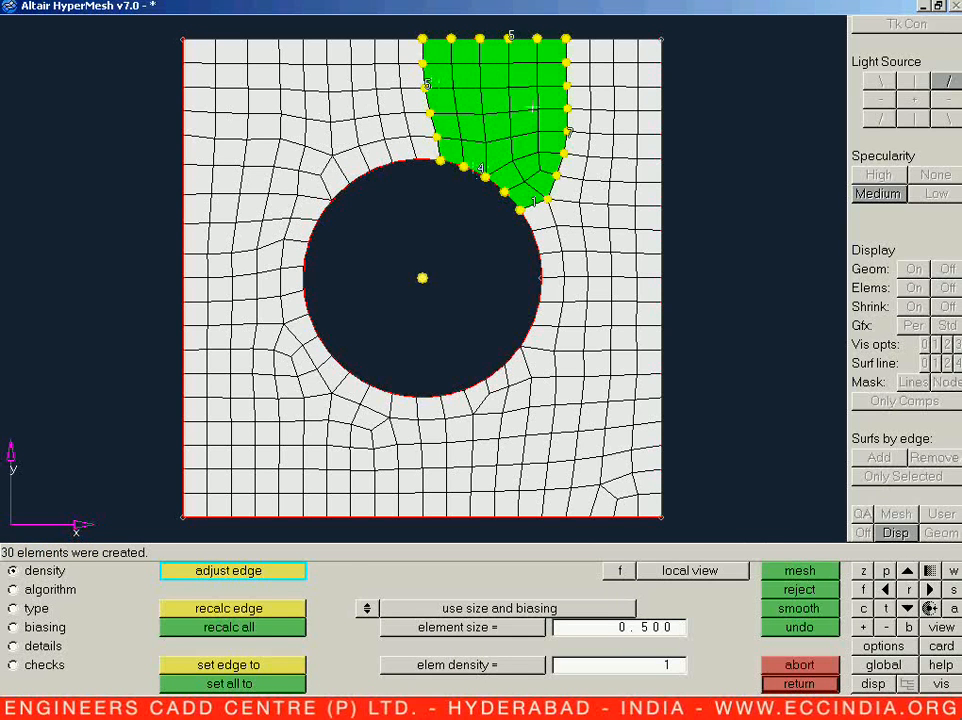
pyautogui.press('Escape')
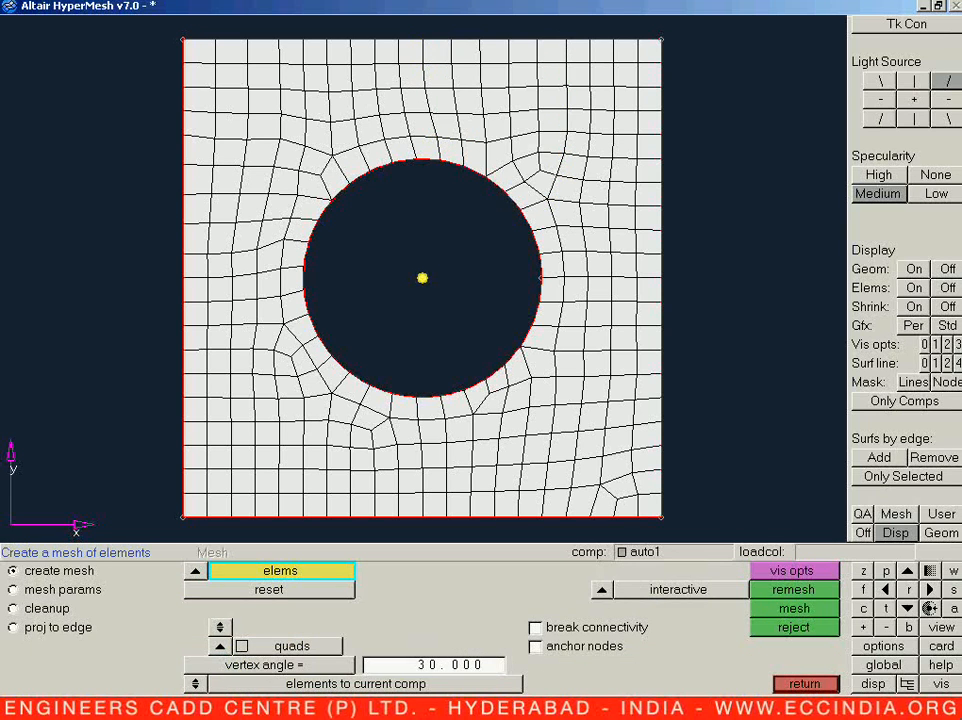
# Step: Remesh the block between the hole's upper-right arc and the plate's right edge, with an outer edge density of 5
pyautogui.keyDown('shift'); pyautogui.moveTo(512, 110); pyautogui.dragTo(635, 180); pyautogui.keyUp('shift')
pyautogui.keyDown('shift'); pyautogui.moveTo(688, 204); pyautogui.dragTo(688, 204); pyautogui.keyUp('shift')
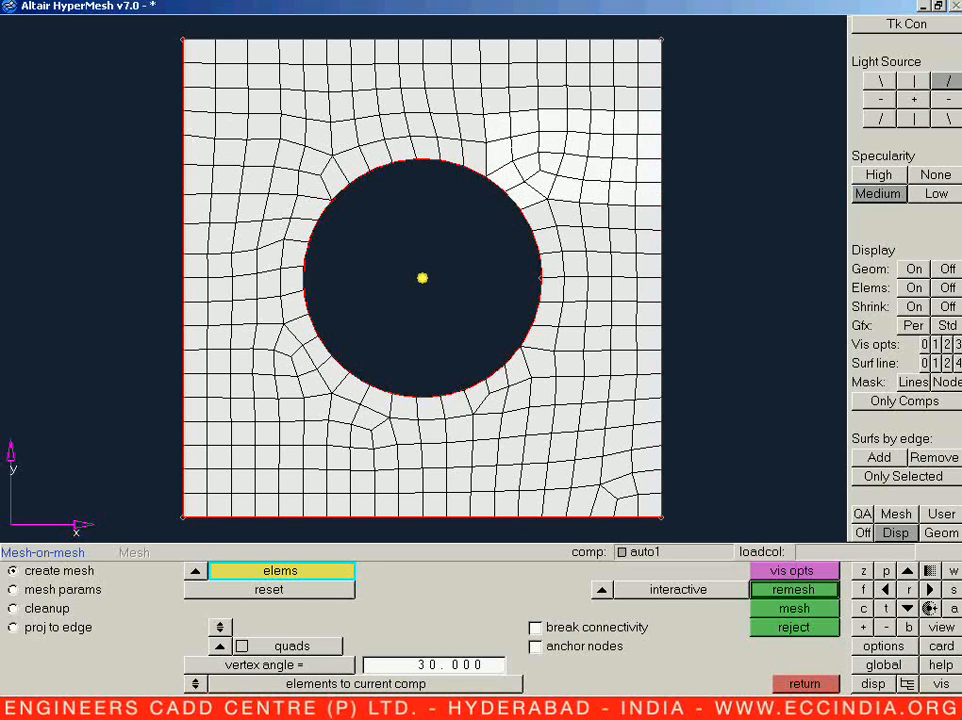
pyautogui.keyDown('shift'); pyautogui.moveTo(526, 190); pyautogui.dragTo(671, 224); pyautogui.keyUp('shift')
pyautogui.middleClick(662, 213)
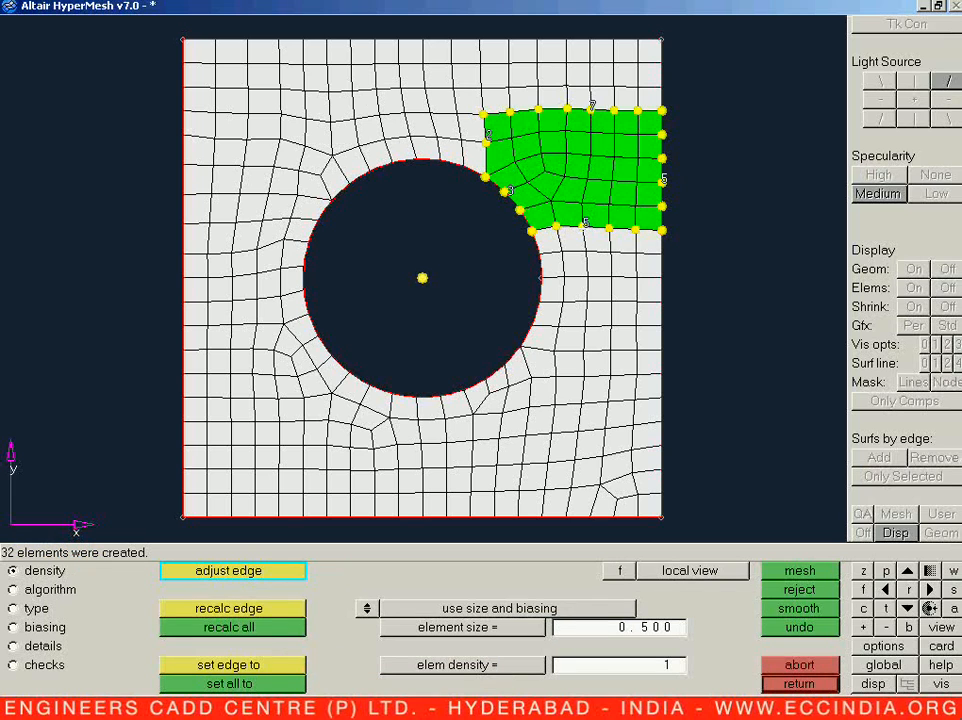
pyautogui.click(662, 179)
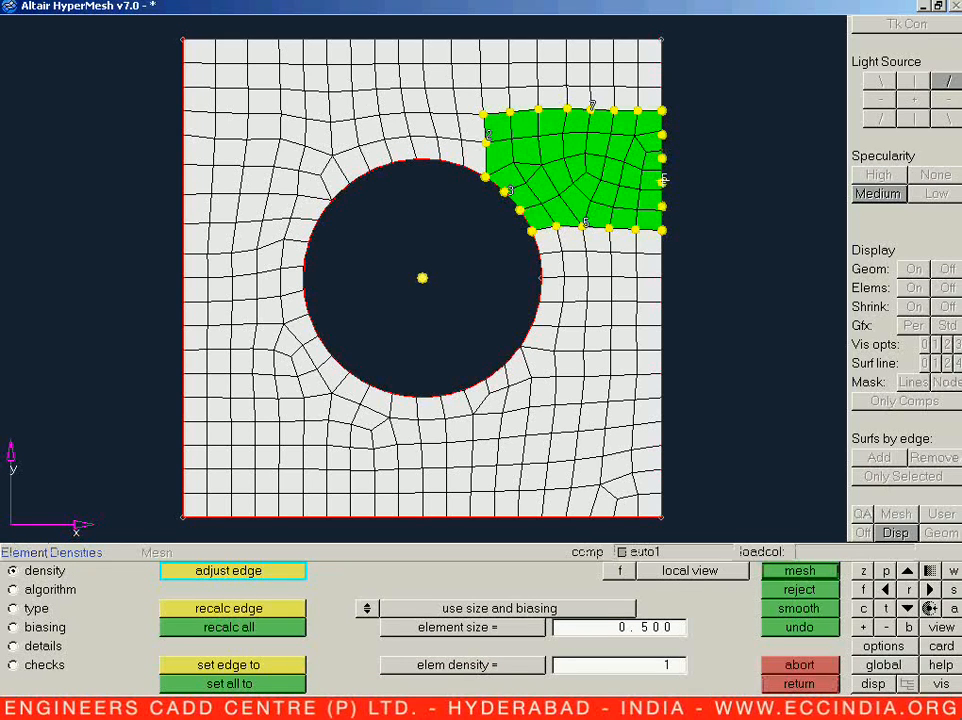
pyautogui.rightClick(663, 179)
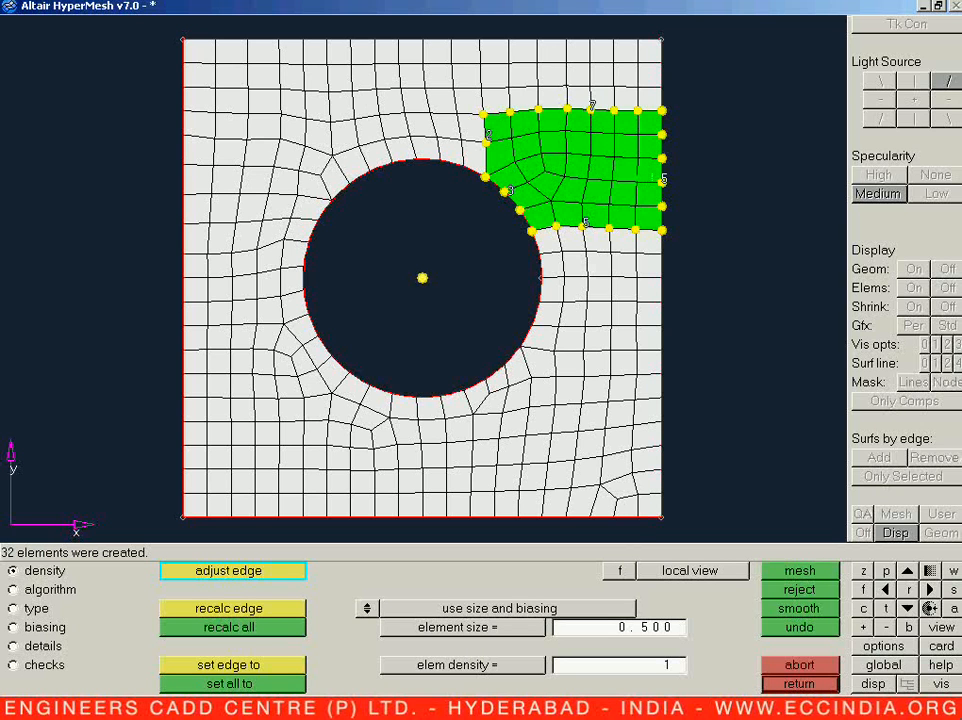
pyautogui.click(589, 223)
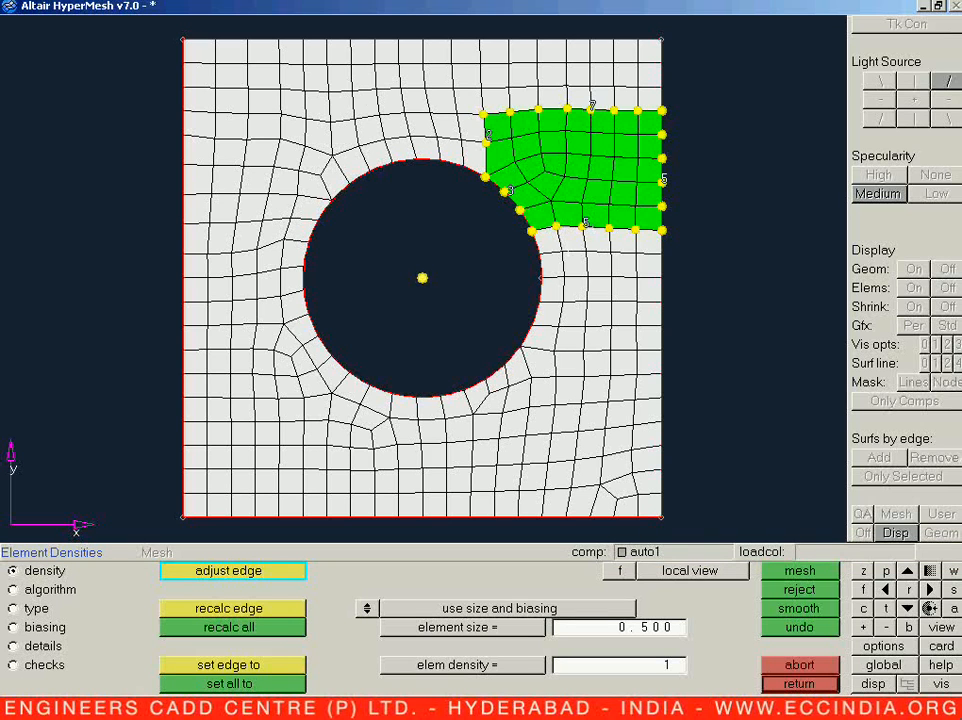
pyautogui.click(587, 223)
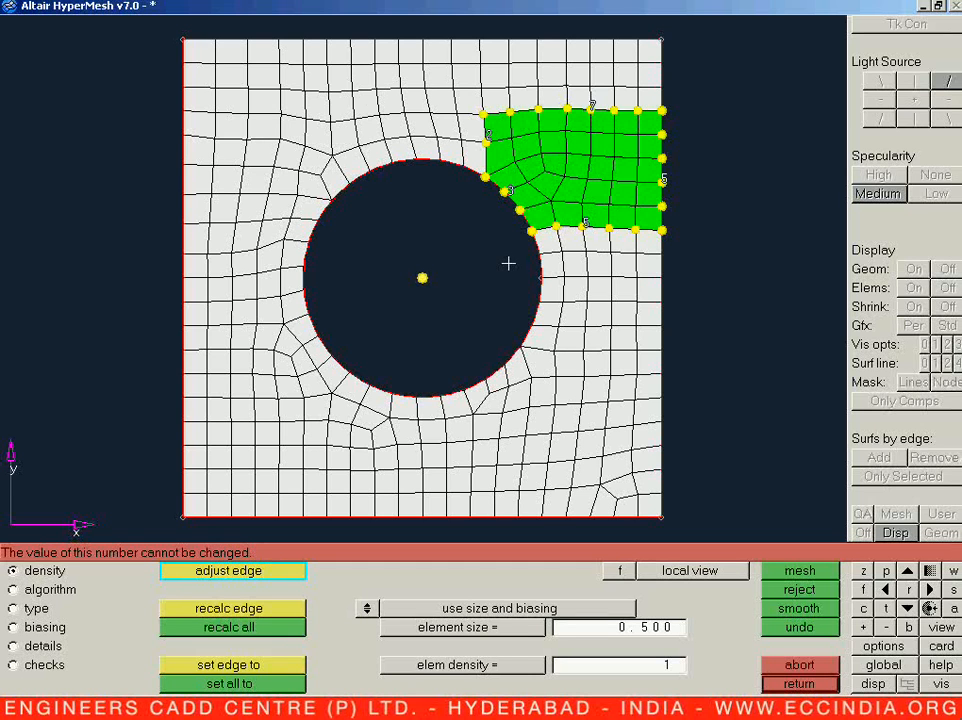
pyautogui.press('Escape')
# Step: Remesh the narrow strip from the plate's top edge down to the hole's upper-right arc, with a top edge density of 4
pyautogui.moveTo(477, 37)
pyautogui.keyDown('shift'); pyautogui.mouseDown()
pyautogui.moveTo(560, 145)
pyautogui.moveTo(580, 200)
pyautogui.mouseUp(); pyautogui.keyUp('shift')
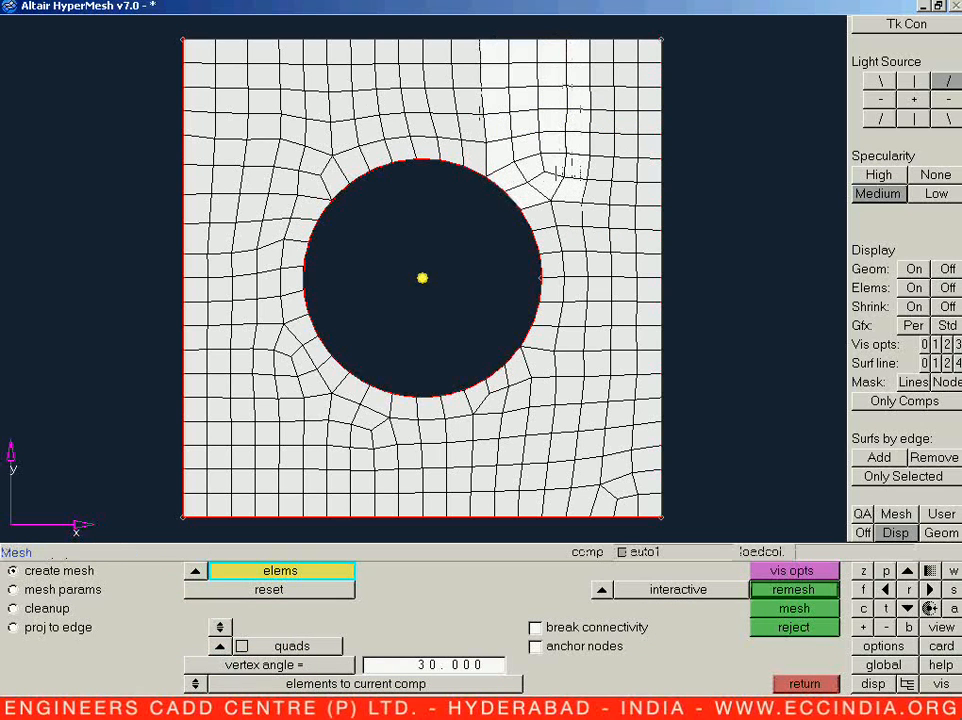
pyautogui.middleClick(518, 156)
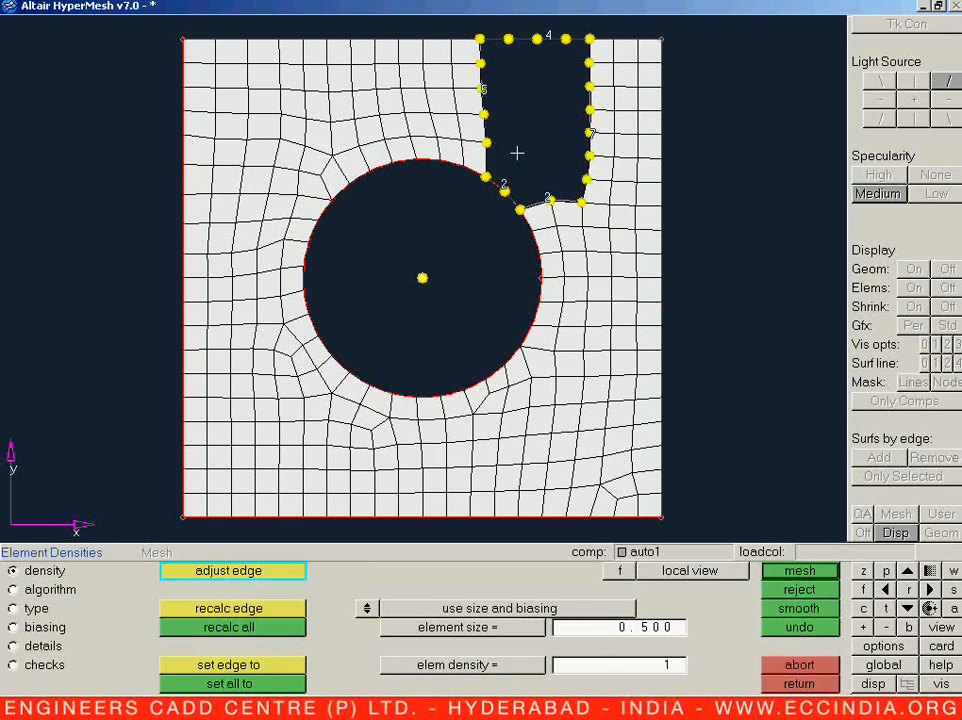
pyautogui.middleClick(518, 158)
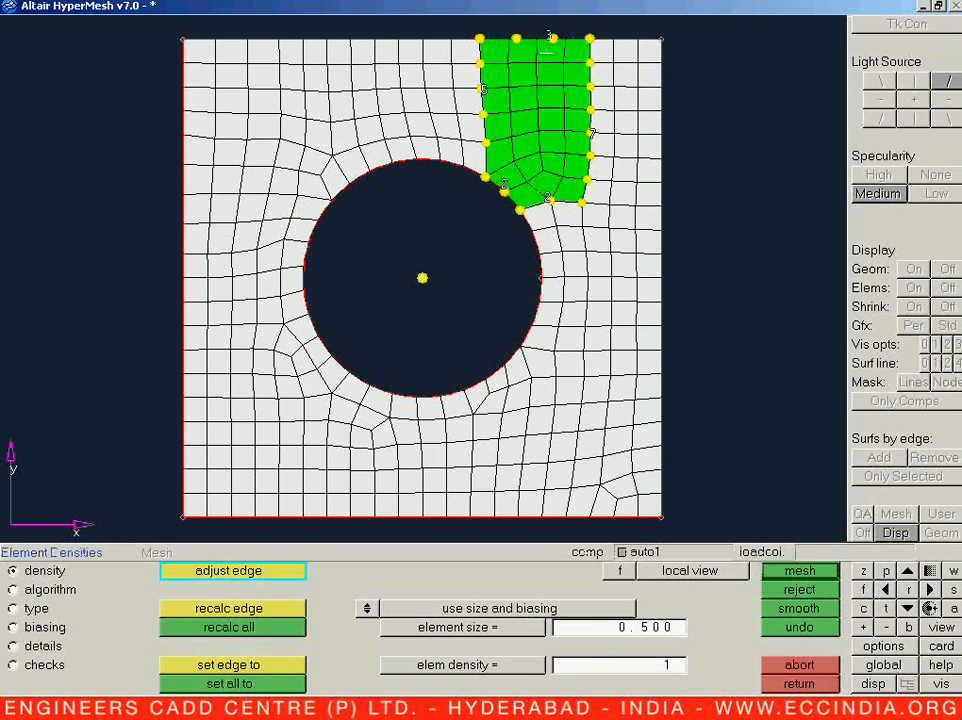
pyautogui.rightClick(549, 38)
pyautogui.click(549, 38)
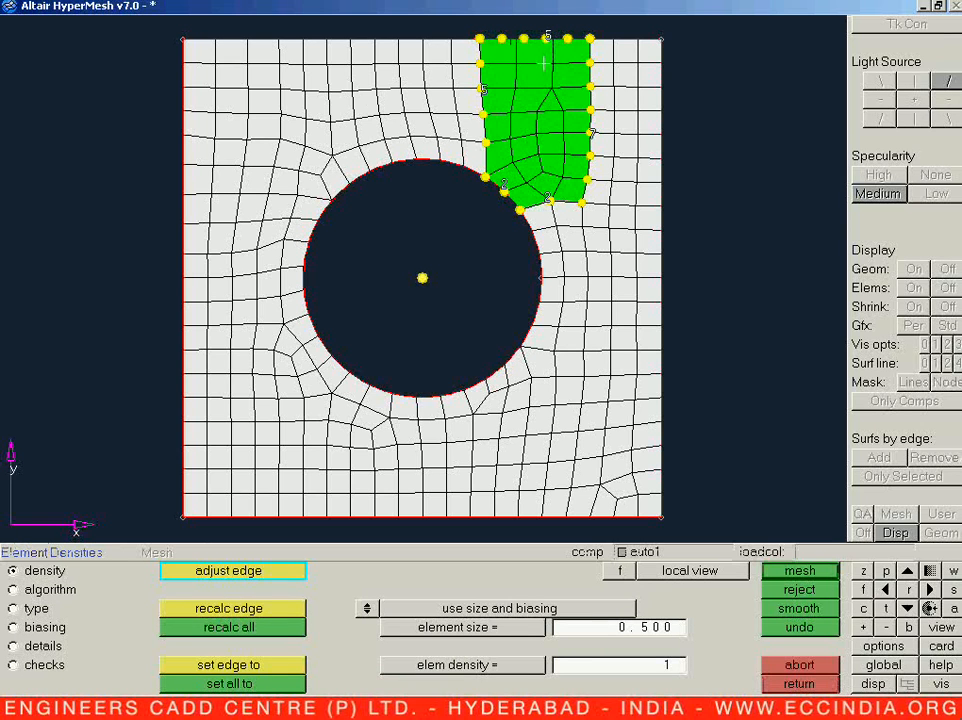
pyautogui.click(548, 38)
pyautogui.rightClick(547, 40)
pyautogui.press('Escape')
# Step: Remesh the elements in the plate's upper-right corner, with a density of 4 on the top edge
pyautogui.keyDown('shift'); pyautogui.moveTo(517, 124); pyautogui.dragTo(692, 165); pyautogui.keyUp('shift')
pyautogui.keyDown('shift'); pyautogui.moveTo(523, 149); pyautogui.dragTo(679, 168); pyautogui.keyUp('shift')
pyautogui.keyDown('shift'); pyautogui.moveTo(532, 172); pyautogui.dragTo(668, 208); pyautogui.keyUp('shift')
pyautogui.keyDown('shift'); pyautogui.moveTo(511, 37); pyautogui.dragTo(679, 206); pyautogui.keyUp('shift')
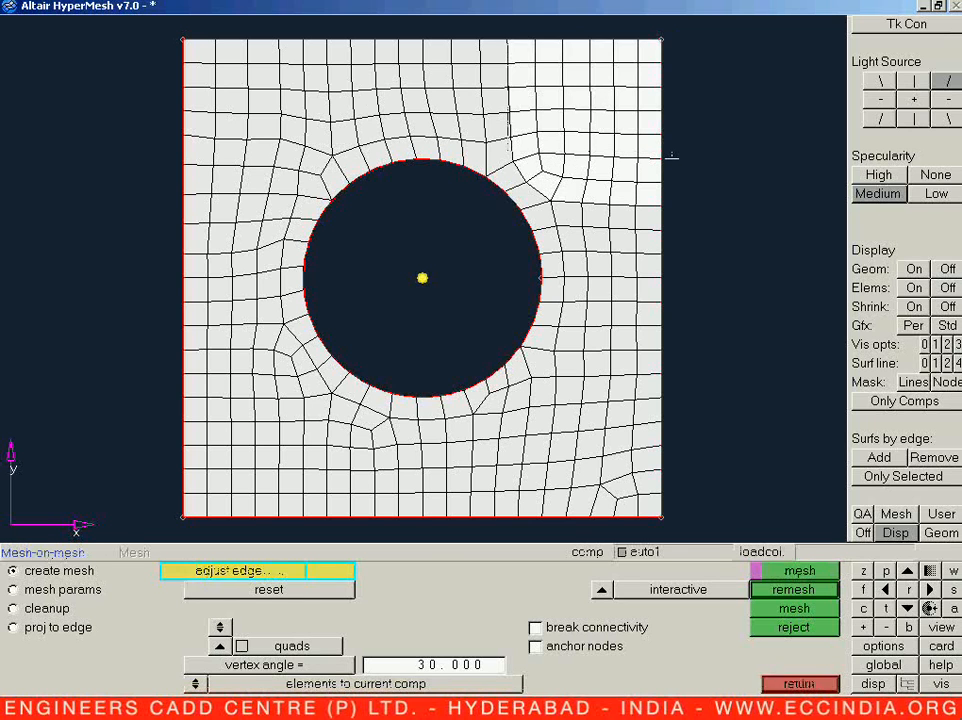
pyautogui.middleClick(671, 155)
pyautogui.middleClick(672, 155)
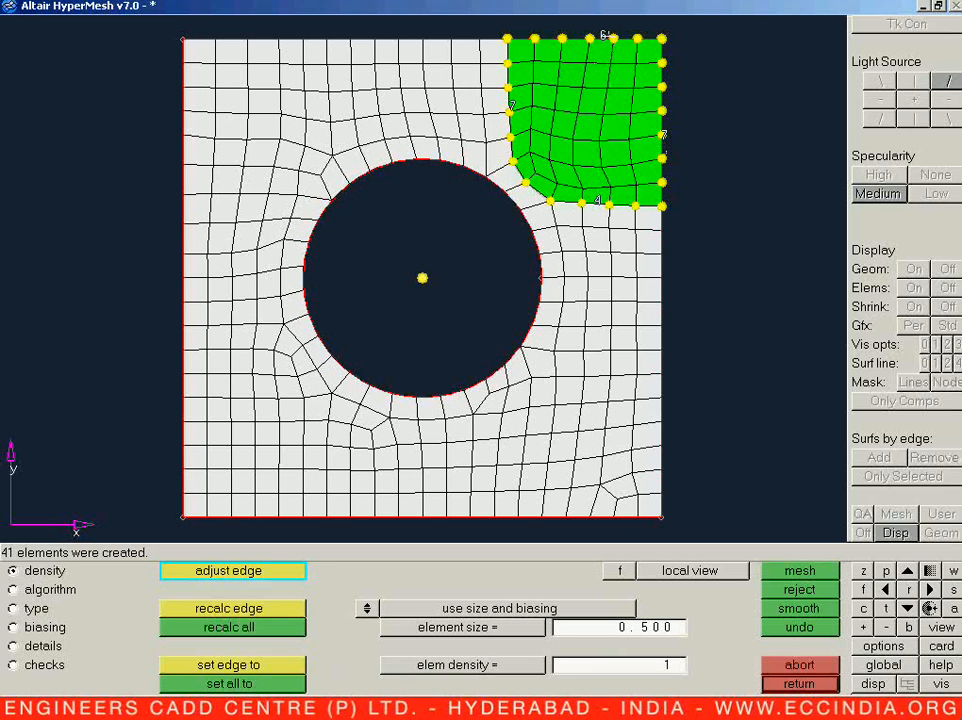
pyautogui.rightClick(602, 37)
pyautogui.middleClick(599, 62)
pyautogui.rightClick(602, 37)
pyautogui.middleClick(602, 36)
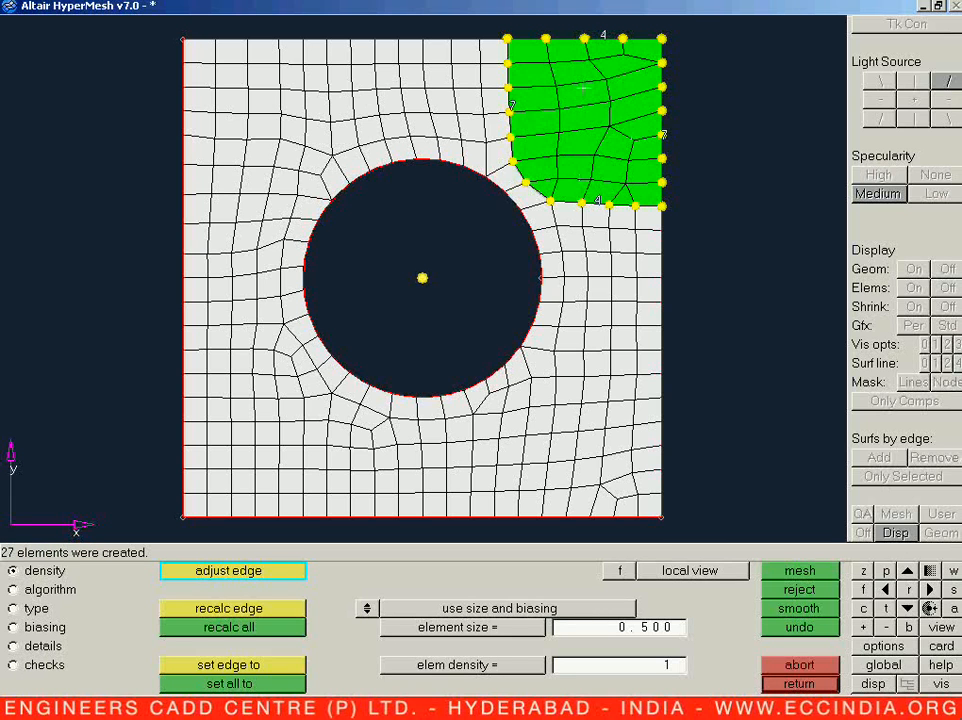
# Step: Set the upper-right corner patch's meshing algorithm to map as rectangle, mesh it again and accept the result
pyautogui.click(47, 589)
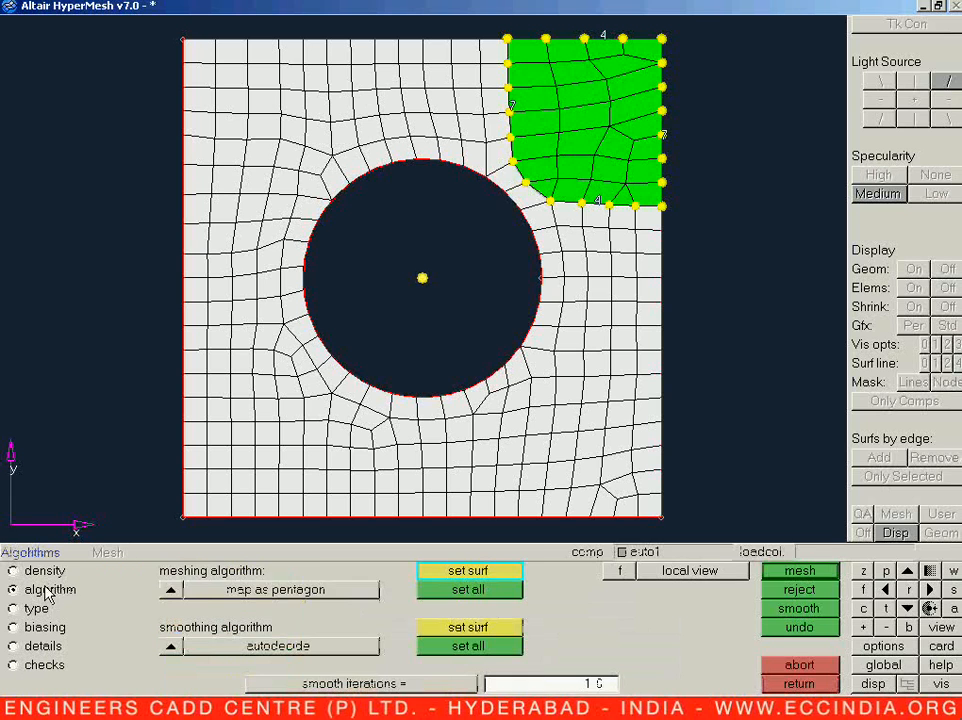
pyautogui.click(182, 590)
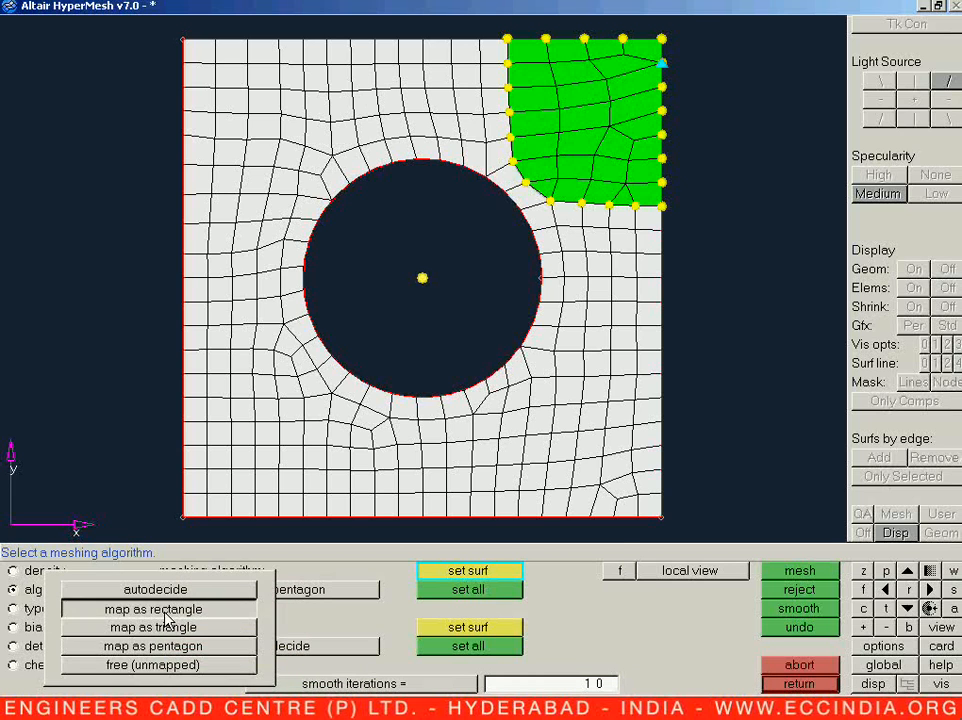
pyautogui.click(165, 608)
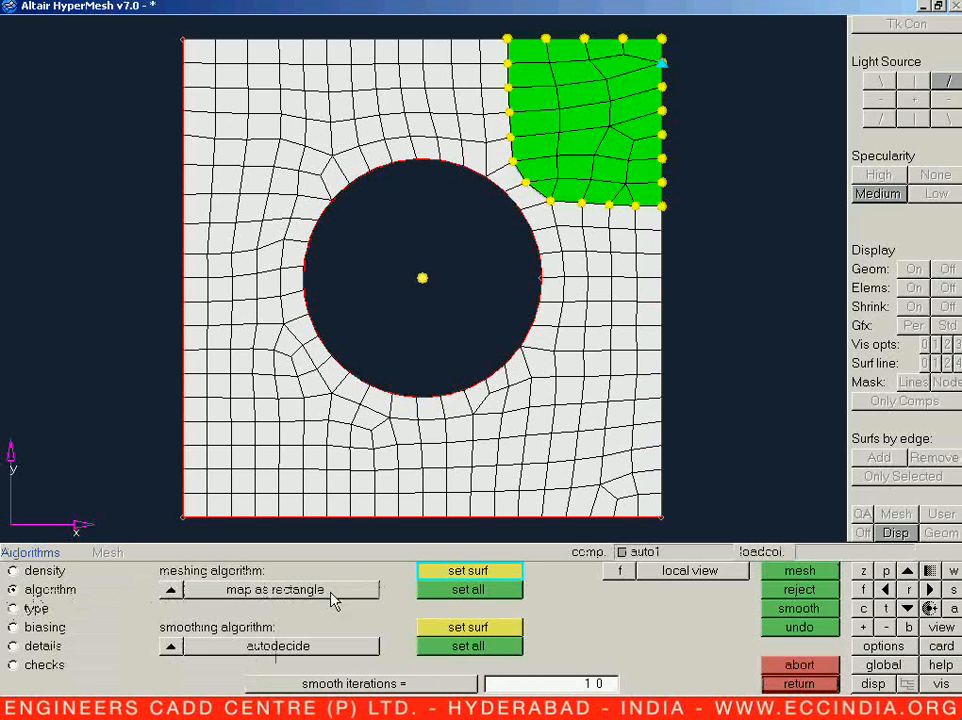
pyautogui.click(785, 577)
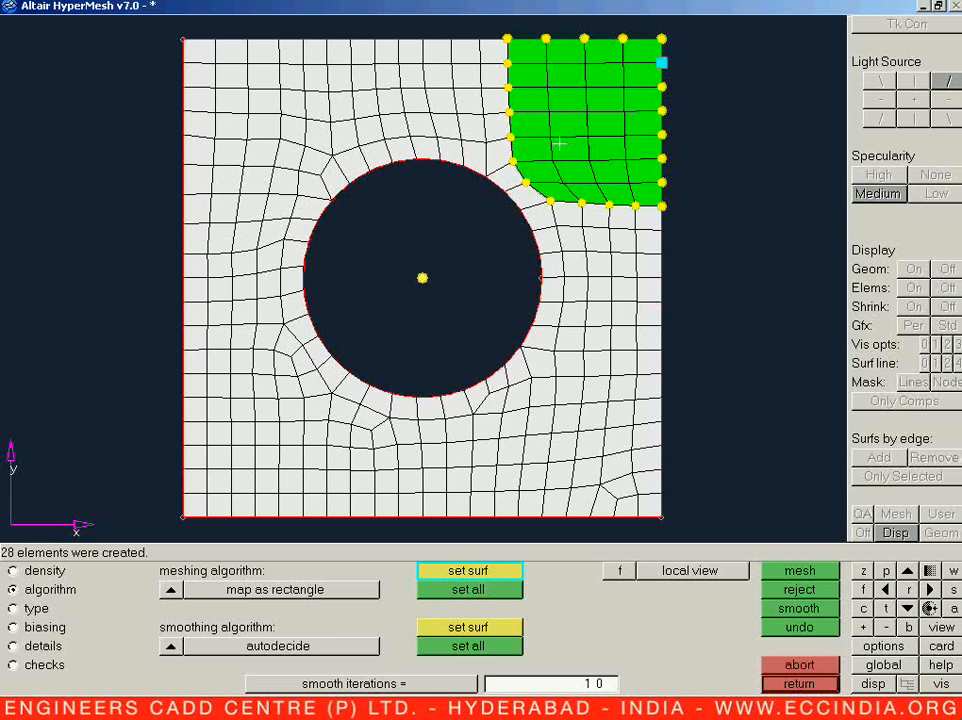
pyautogui.click(799, 684)
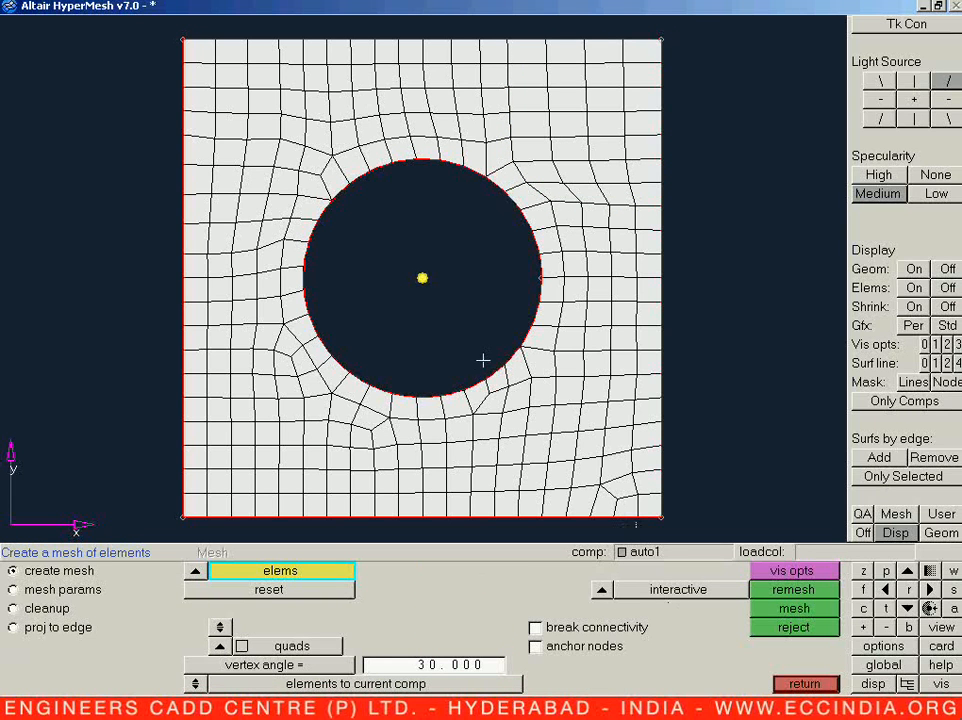
# Step: Remesh the column of elements between the hole's lower-right arc and the plate's bottom edge, with a bottom edge density of 4
pyautogui.keyDown('shift'); pyautogui.moveTo(472, 350); pyautogui.dragTo(681, 416); pyautogui.keyUp('shift')
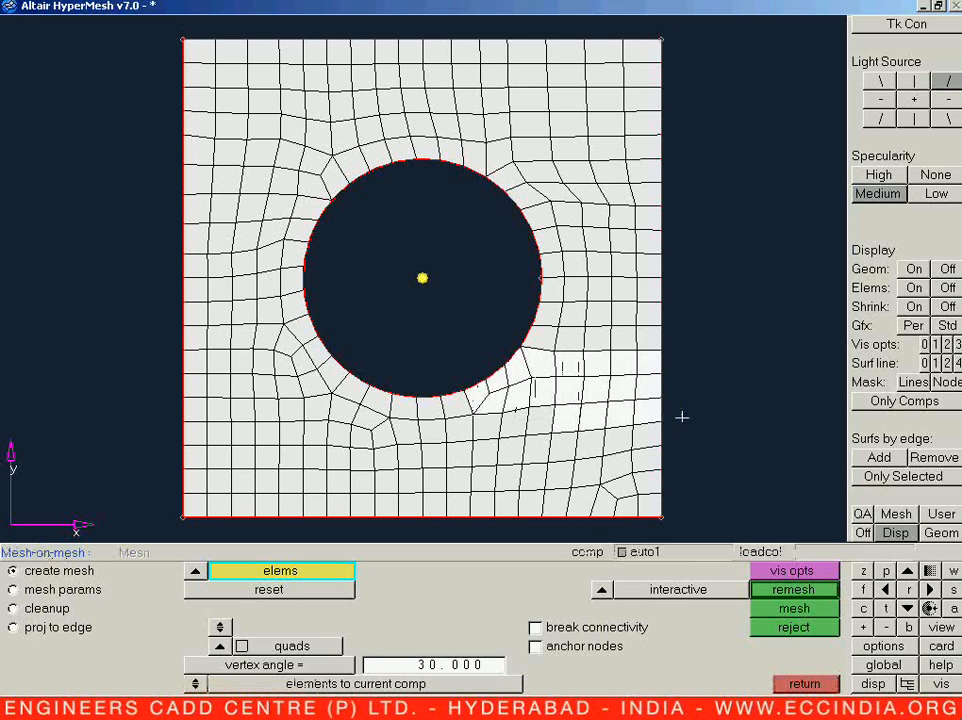
pyautogui.keyDown('shift'); pyautogui.moveTo(556, 347); pyautogui.dragTo(683, 441, button='right'); pyautogui.keyUp('shift')
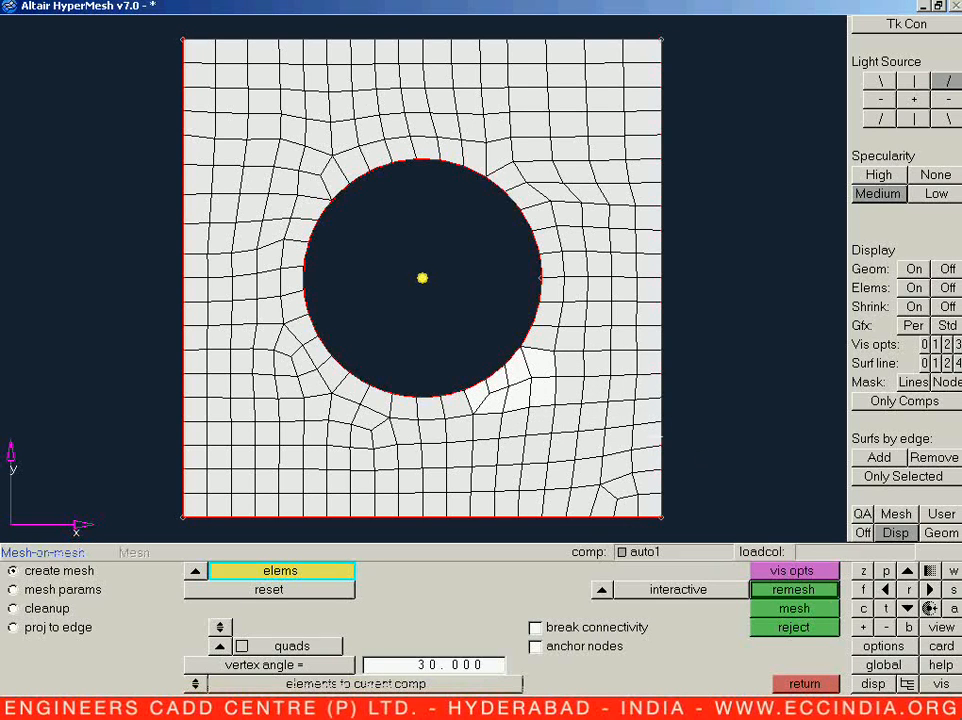
pyautogui.keyDown('shift'); pyautogui.moveTo(455, 387); pyautogui.dragTo(558, 520); pyautogui.keyUp('shift')
pyautogui.keyDown('shift'); pyautogui.moveTo(439, 391); pyautogui.dragTo(471, 415); pyautogui.keyUp('shift')
pyautogui.middleClick(496, 433)
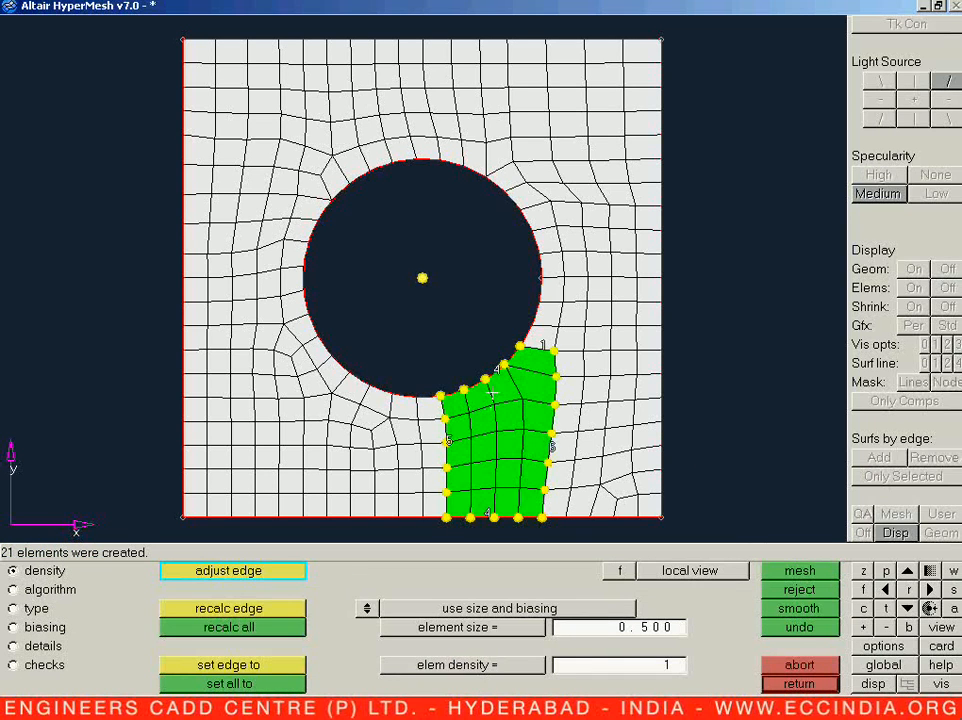
pyautogui.middleClick(511, 503)
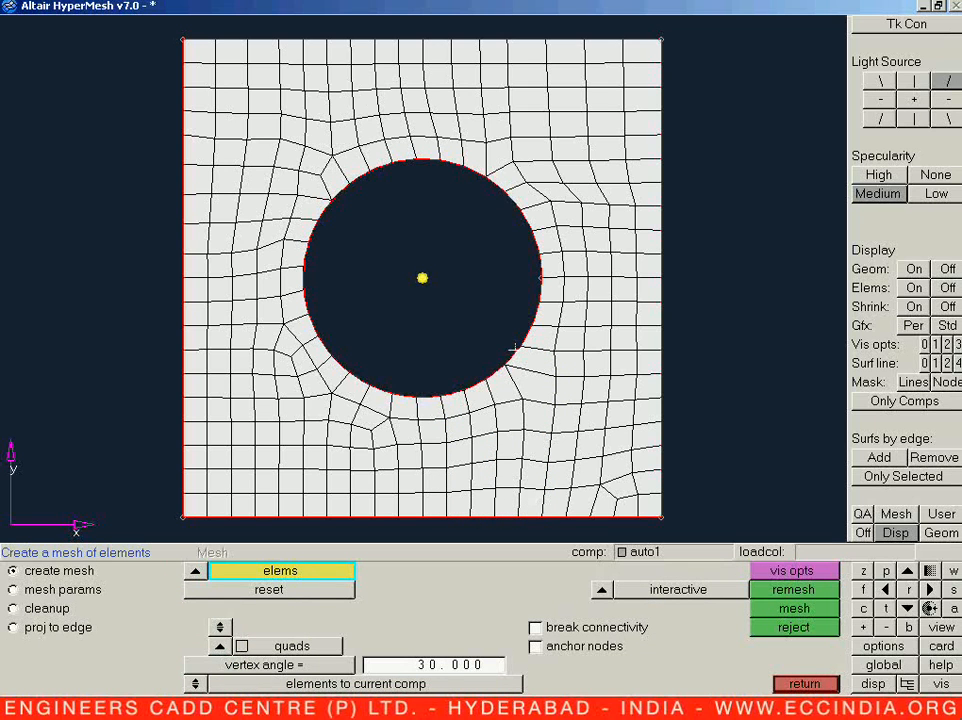
# Step: Remesh the plate's lower-right corner block with a density of 6 on the right edge and 5 on the bottom edge
pyautogui.keyDown('shift'); pyautogui.moveTo(515, 350); pyautogui.dragTo(693, 532); pyautogui.keyUp('shift')
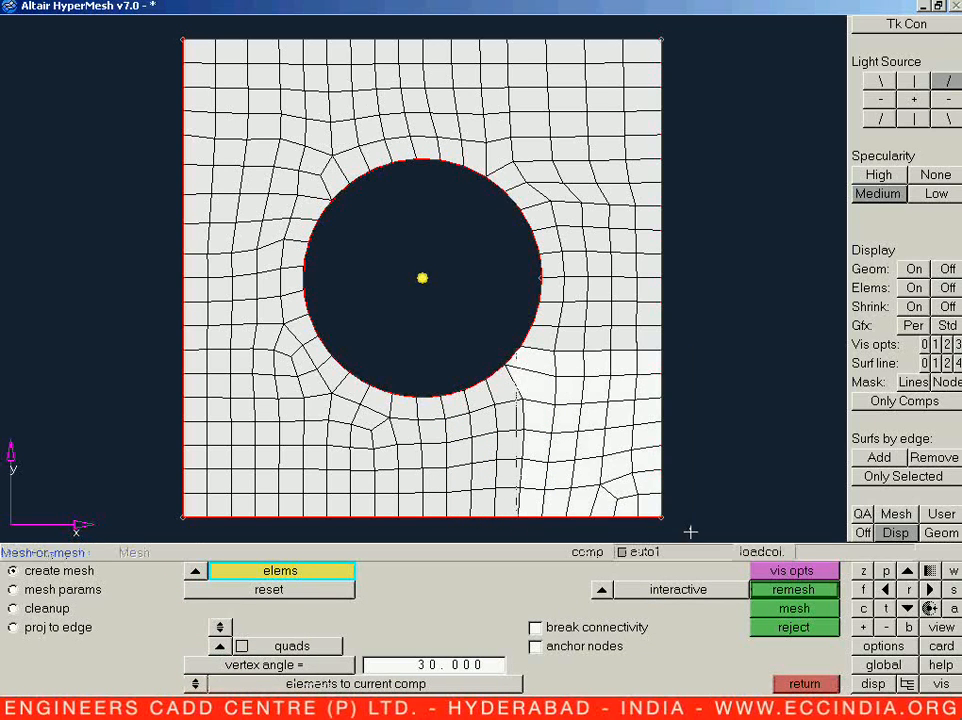
pyautogui.middleClick(646, 457)
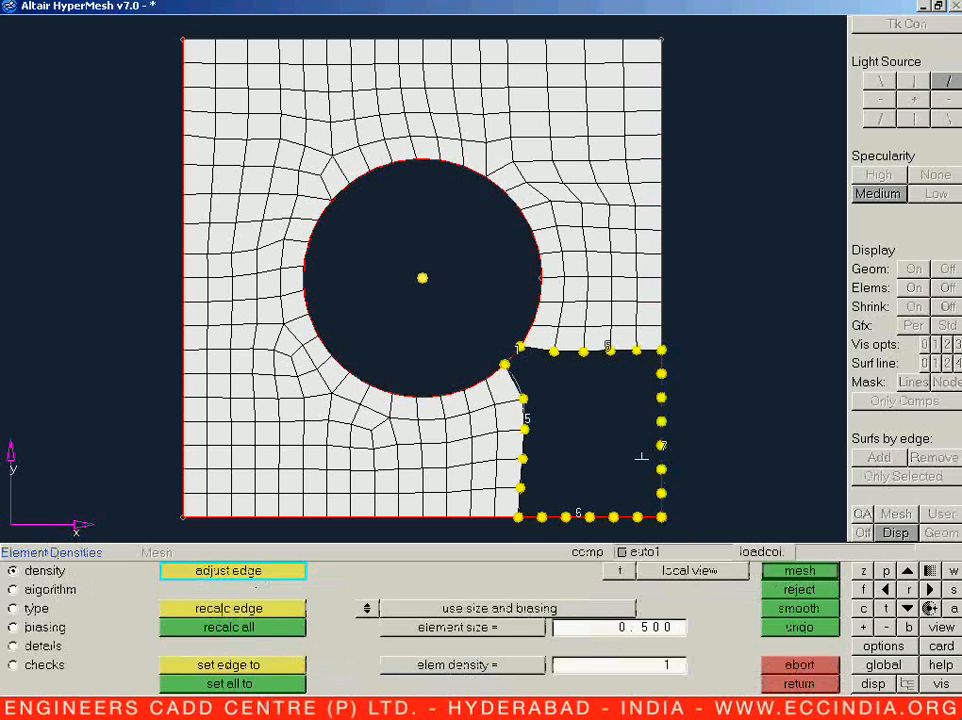
pyautogui.middleClick(607, 478)
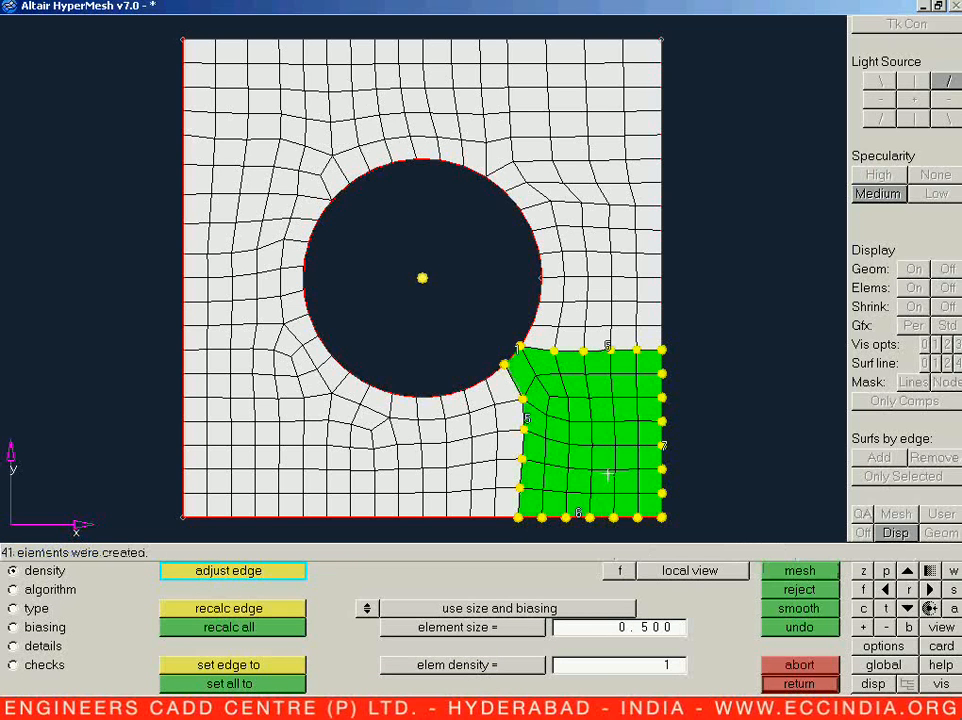
pyautogui.rightClick(661, 445)
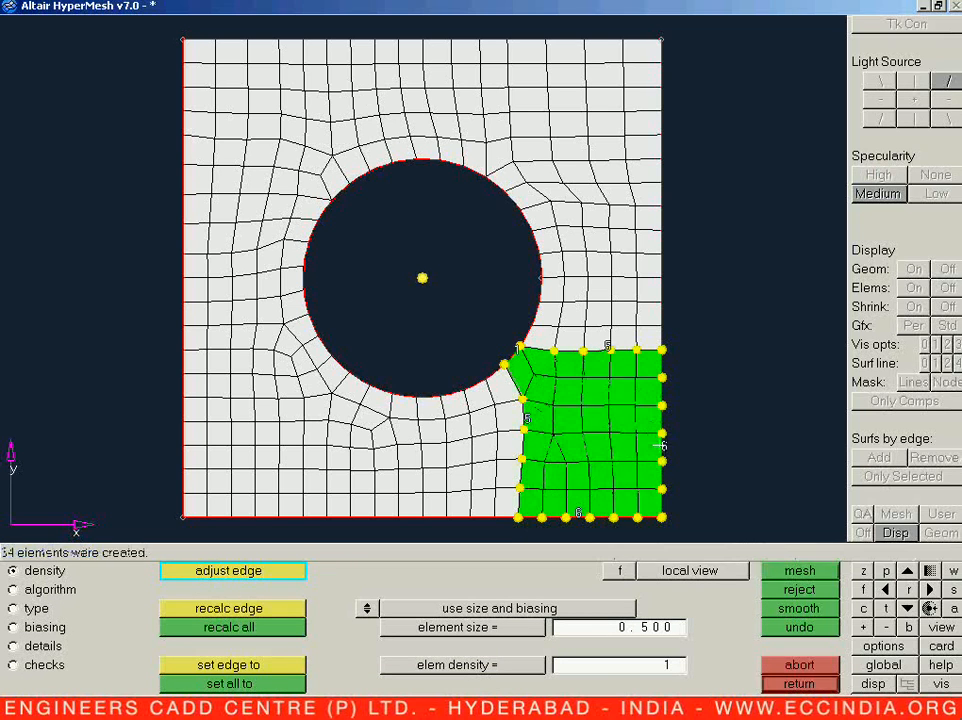
pyautogui.rightClick(578, 513)
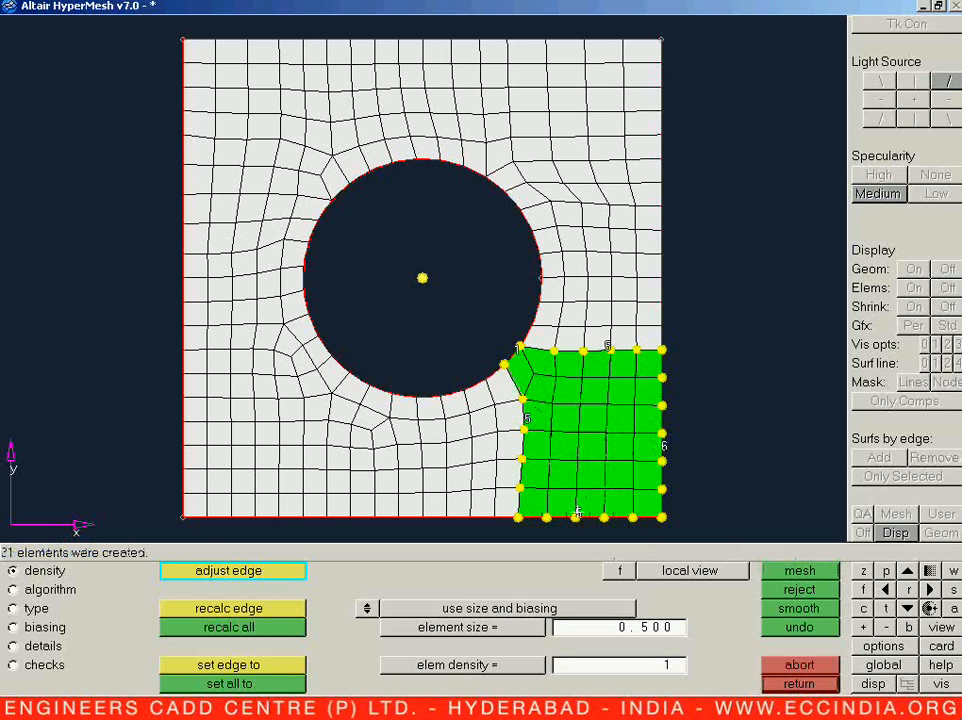
pyautogui.middleClick(578, 497)
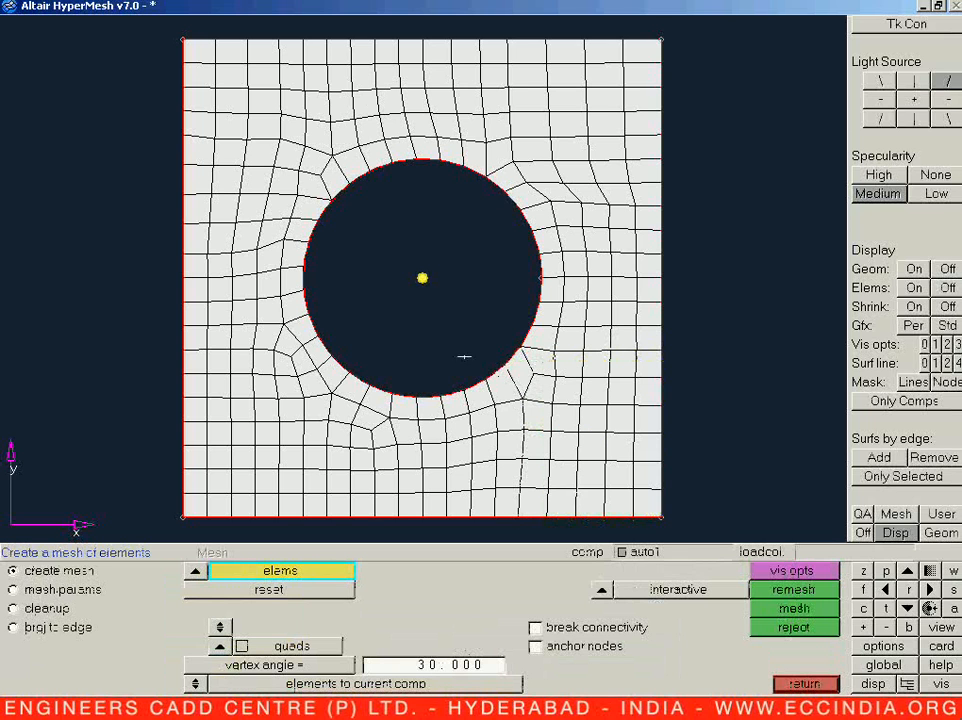
# Step: Remesh the band of elements between the hole's lower-right arc and the plate's right edge, then accept the result
pyautogui.keyDown('shift'); pyautogui.moveTo(499, 342); pyautogui.dragTo(672, 403); pyautogui.keyUp('shift')
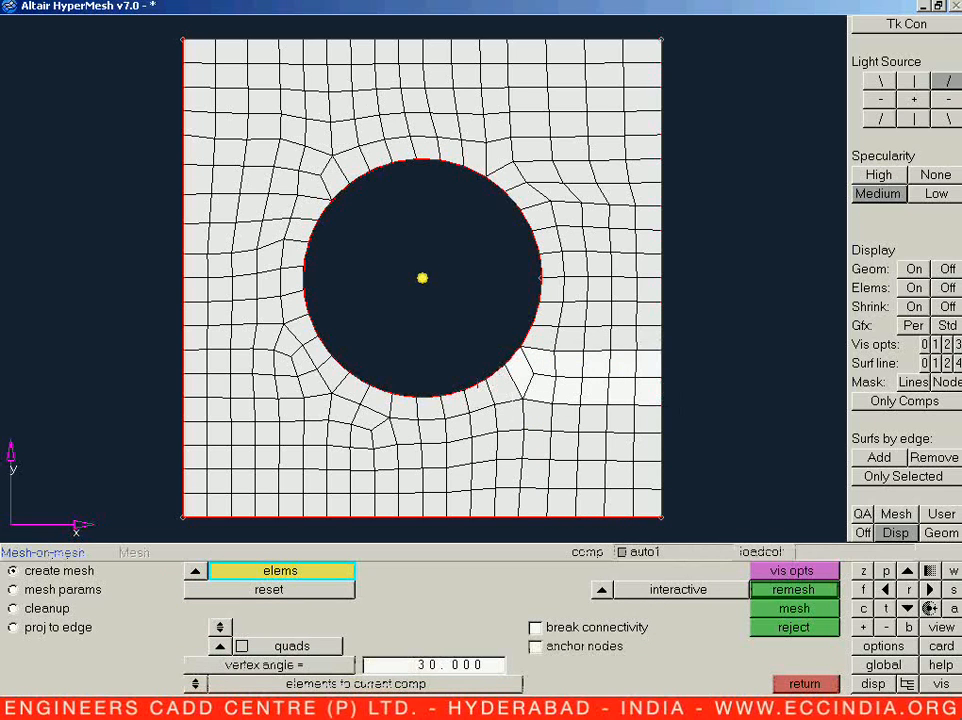
pyautogui.keyDown('shift'); pyautogui.moveTo(527, 326); pyautogui.dragTo(679, 380); pyautogui.keyUp('shift')
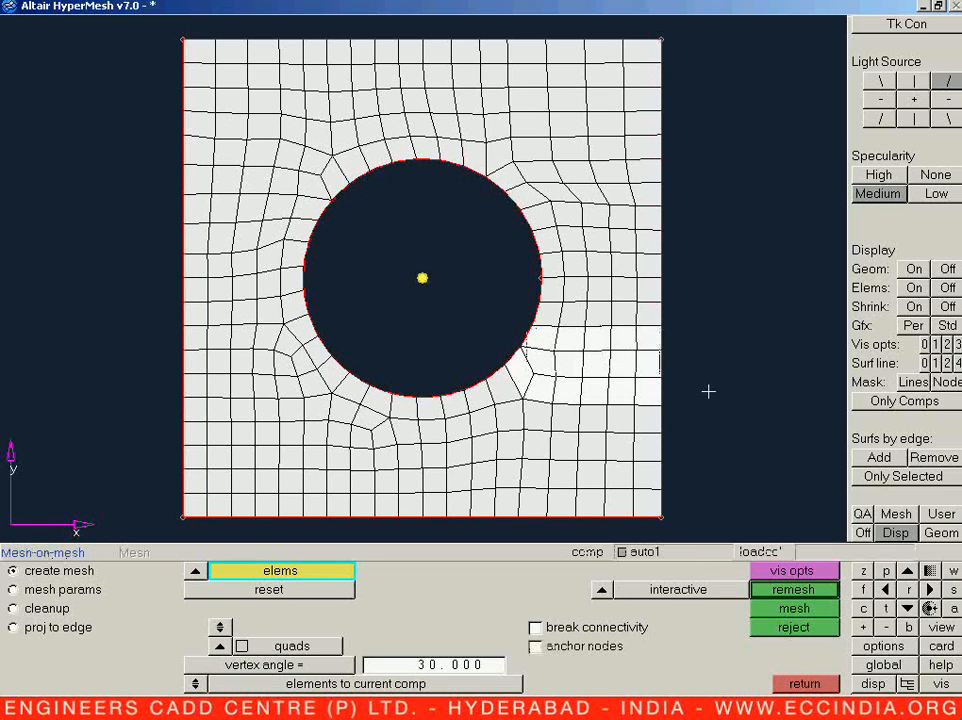
pyautogui.middleClick(709, 391)
pyautogui.middleClick(705, 388)
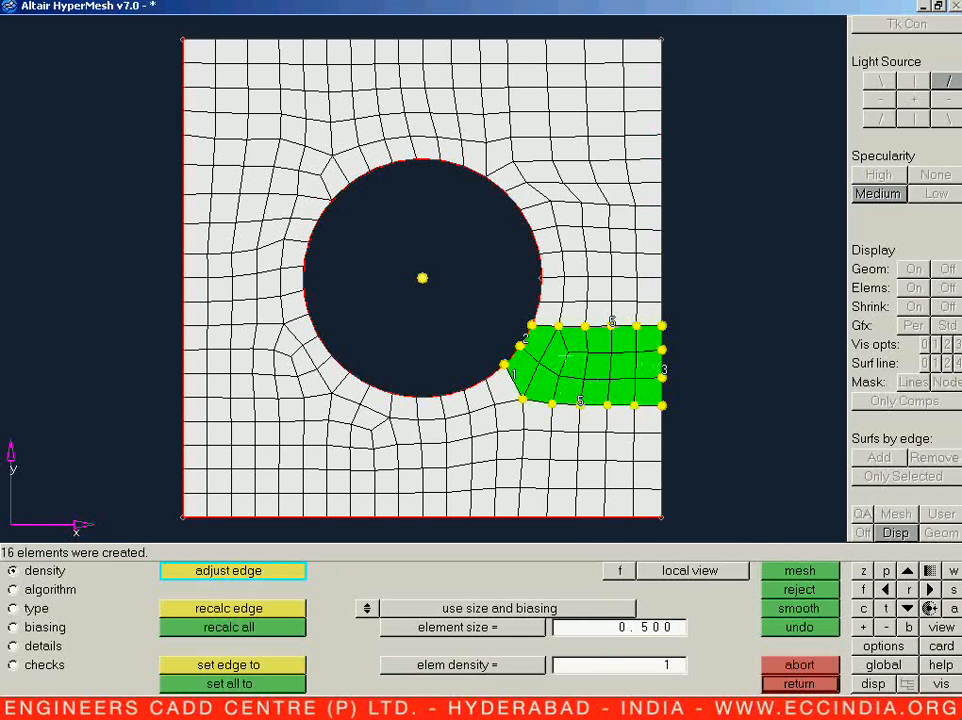
pyautogui.press('Escape')
# Step: Remesh the plate's lower-right corner block with a density of 4 on the bottom edge and 6 on the right edge
pyautogui.keyDown('shift'); pyautogui.moveTo(535, 324); pyautogui.dragTo(714, 544); pyautogui.keyUp('shift')
pyautogui.keyDown('shift'); pyautogui.moveTo(522, 321); pyautogui.dragTo(547, 357, button='right'); pyautogui.keyUp('shift')
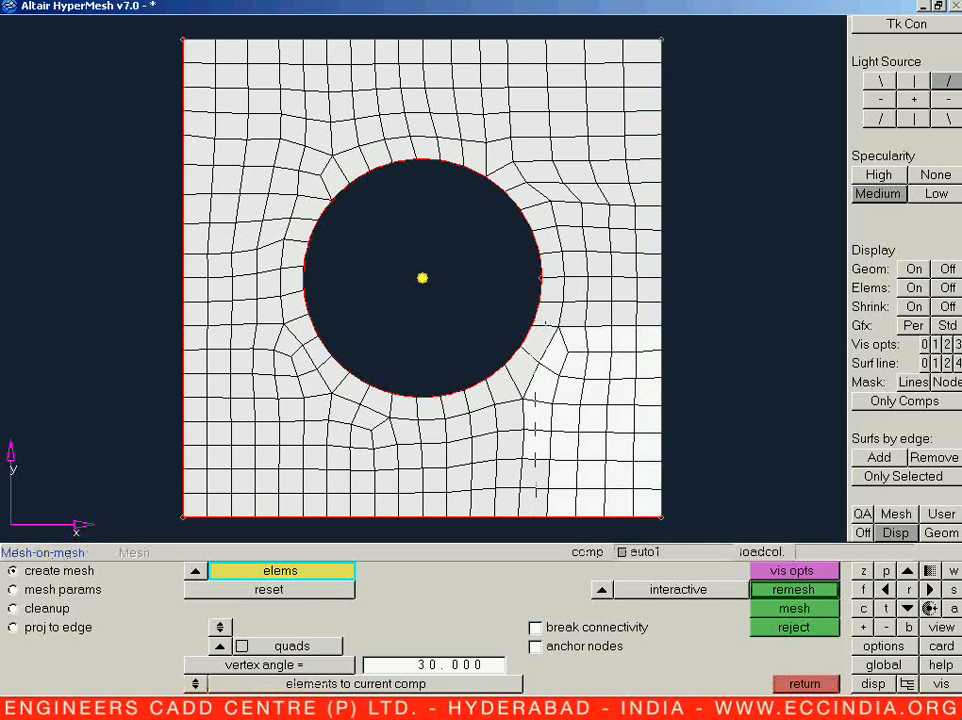
pyautogui.keyDown('shift'); pyautogui.moveTo(521, 429); pyautogui.dragTo(576, 514); pyautogui.keyUp('shift')
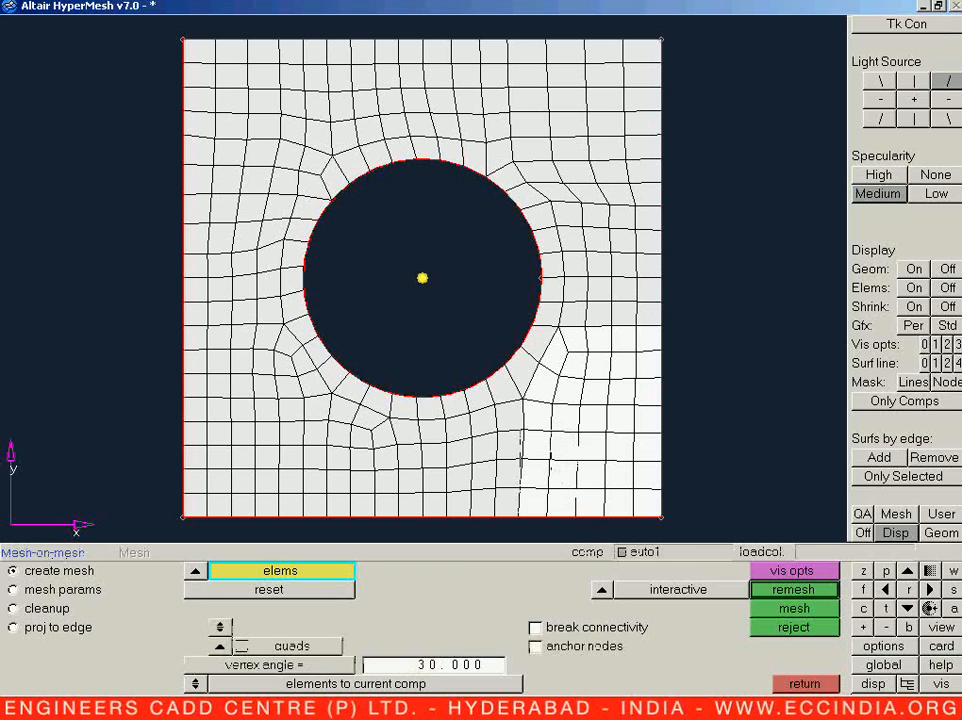
pyautogui.middleClick(576, 455)
pyautogui.middleClick(577, 463)
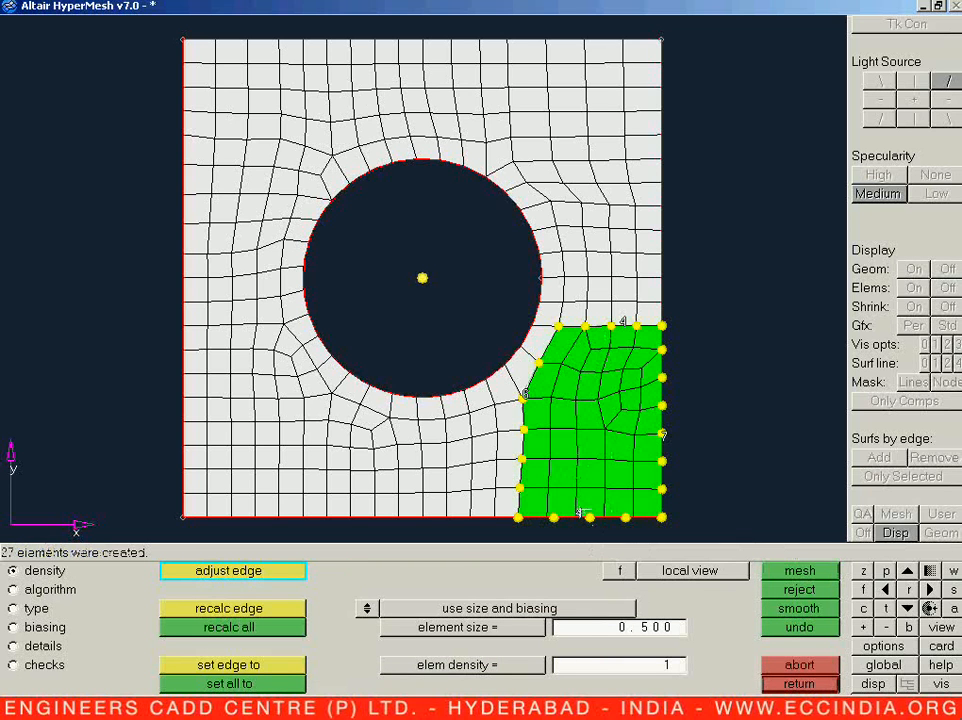
pyautogui.rightClick(602, 518)
pyautogui.middleClick(661, 435)
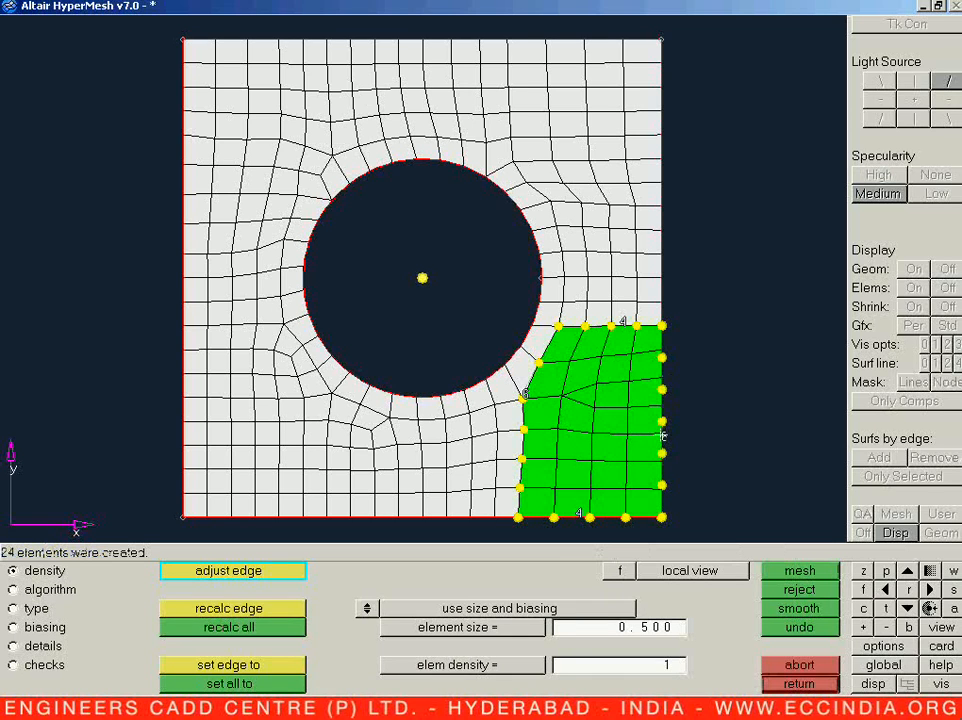
pyautogui.middleClick(661, 435)
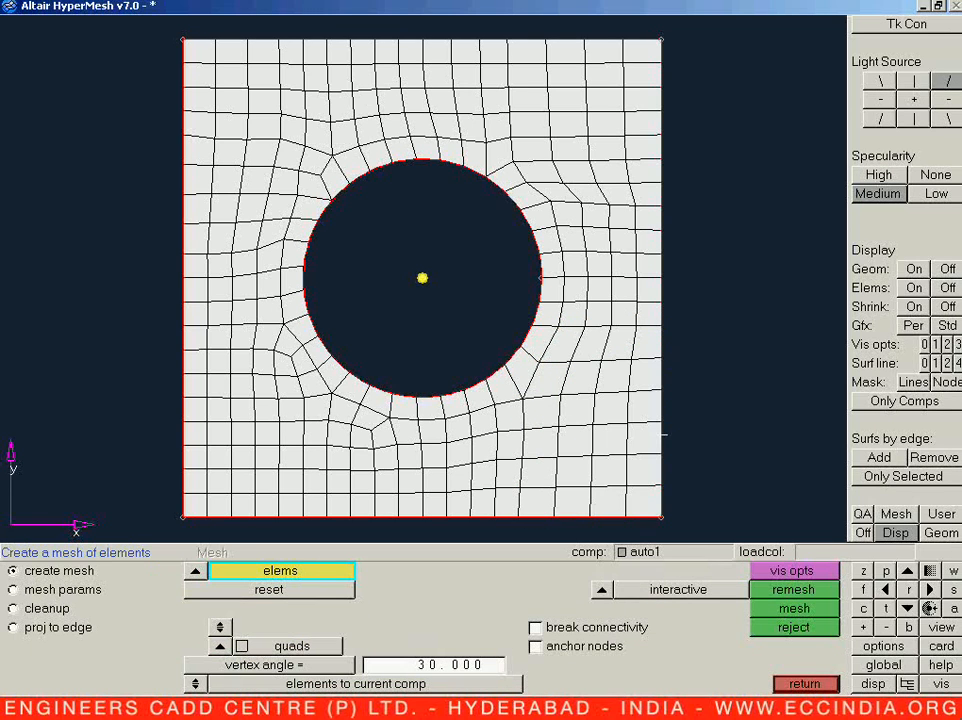
# Step: Remesh the block between the hole's lower-left arc and the plate's left edge, with a left edge density of 5
pyautogui.keyDown('shift'); pyautogui.moveTo(155, 315); pyautogui.dragTo(332, 409); pyautogui.keyUp('shift')
pyautogui.keyDown('shift'); pyautogui.moveTo(298, 318); pyautogui.dragTo(338, 349, button='right'); pyautogui.keyUp('shift')
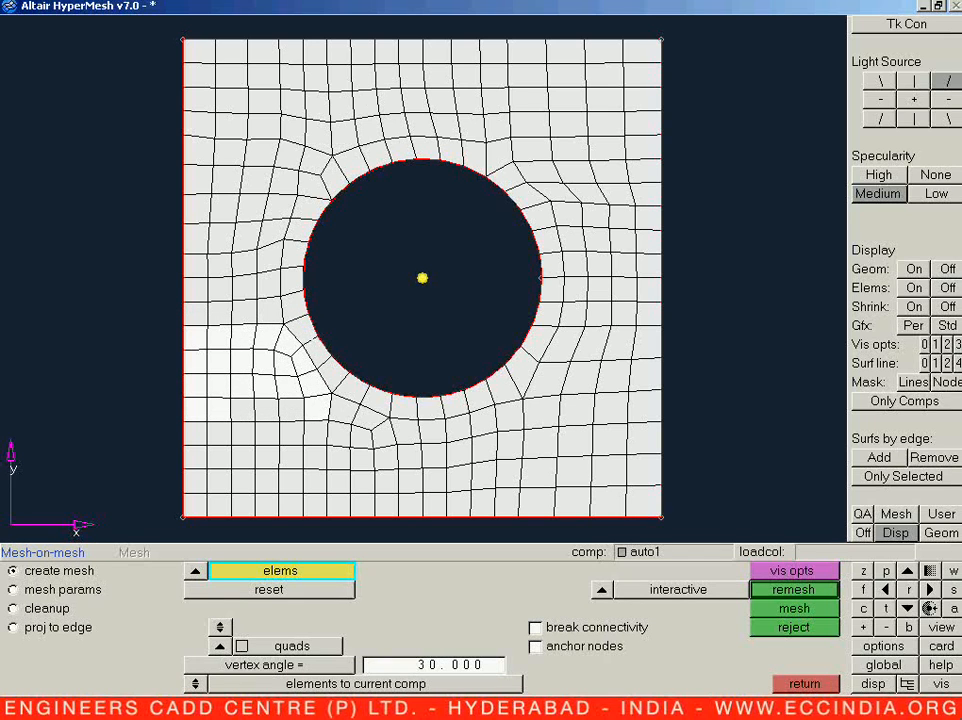
pyautogui.keyDown('shift'); pyautogui.moveTo(183, 398); pyautogui.dragTo(307, 423); pyautogui.keyUp('shift')
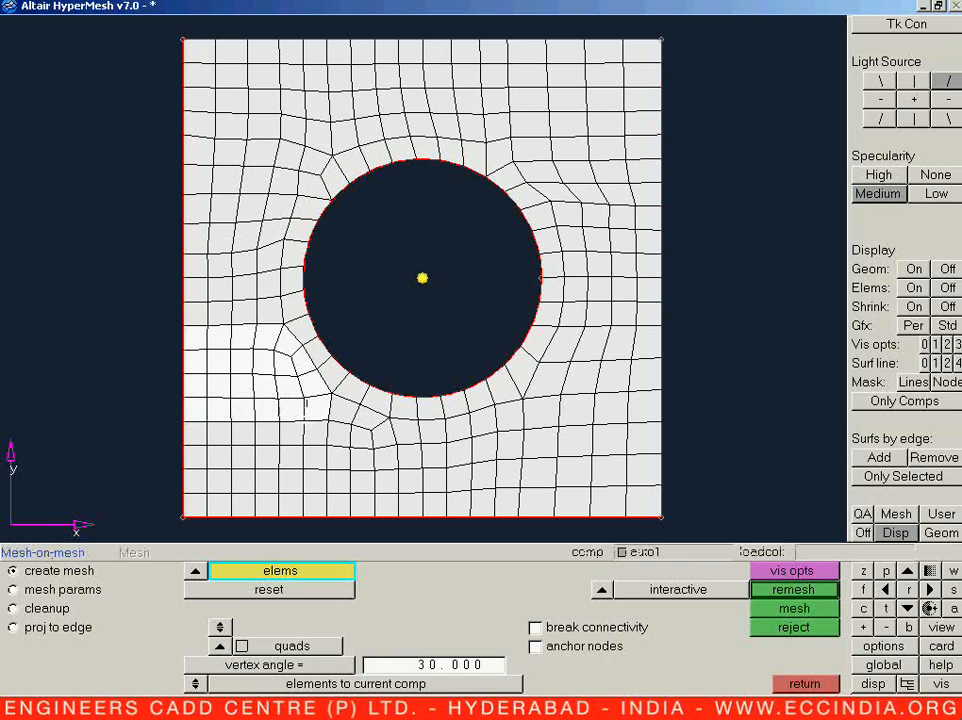
pyautogui.middleClick(218, 403)
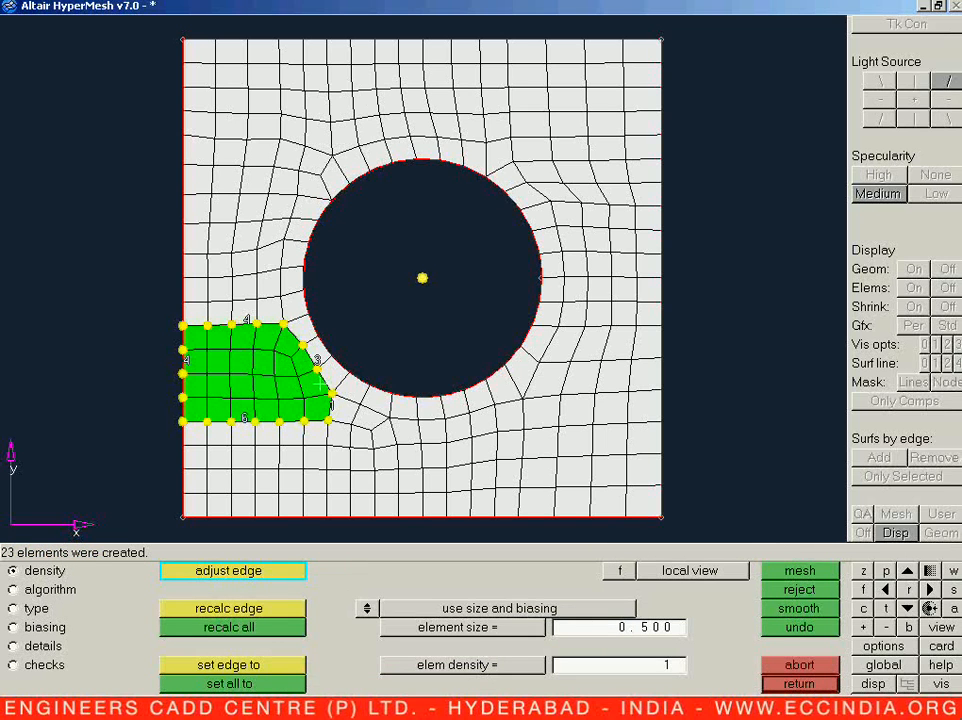
pyautogui.rightClick(184, 361)
pyautogui.middleClick(184, 361)
pyautogui.click(185, 361)
pyautogui.click(184, 361)
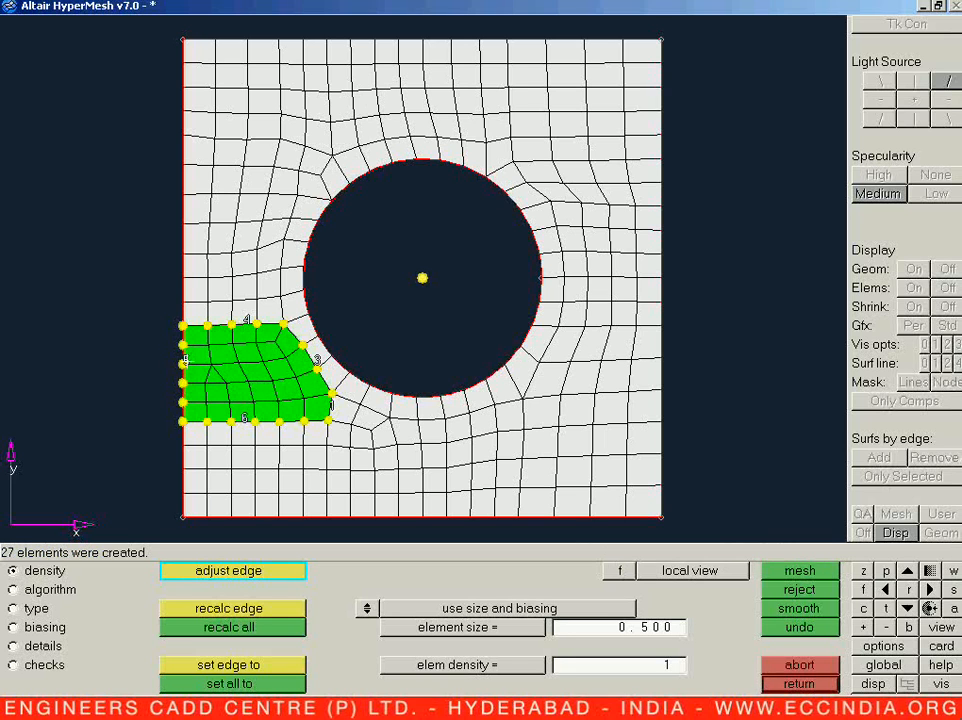
pyautogui.press('Escape')
# Step: Remesh the plate's lower-left corner block with a density of 5 on the bottom edge
pyautogui.keyDown('shift'); pyautogui.moveTo(167, 322); pyautogui.dragTo(322, 531); pyautogui.keyUp('shift')
pyautogui.keyDown('shift'); pyautogui.moveTo(302, 311); pyautogui.dragTo(324, 344, button='right'); pyautogui.keyUp('shift')
pyautogui.middleClick(213, 416)
pyautogui.middleClick(215, 417)
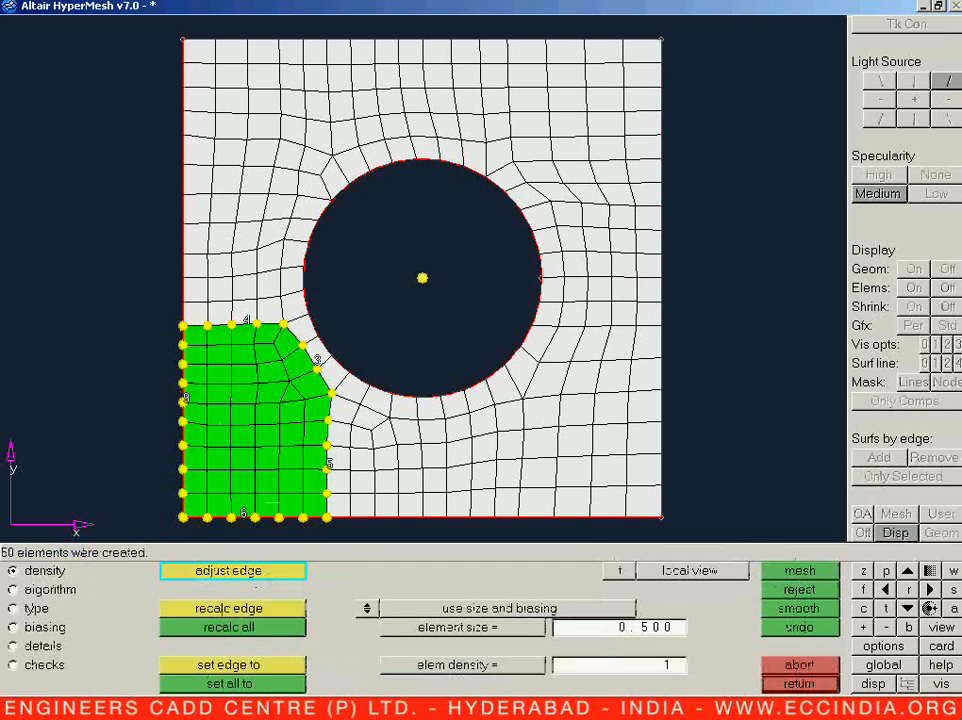
pyautogui.rightClick(247, 514)
pyautogui.middleClick(247, 514)
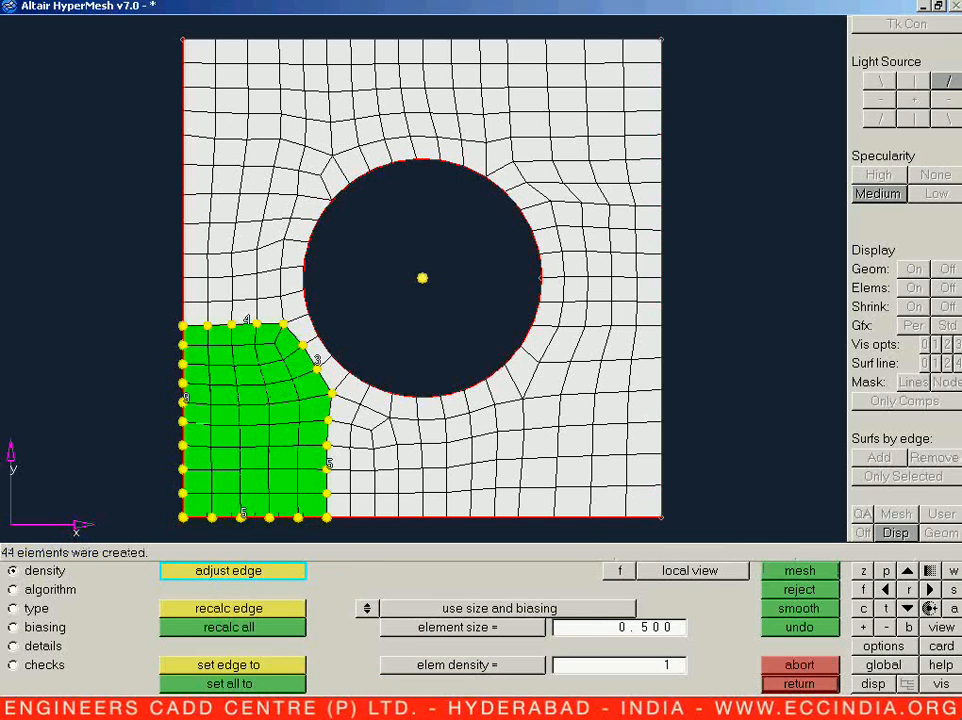
pyautogui.middleClick(151, 436)
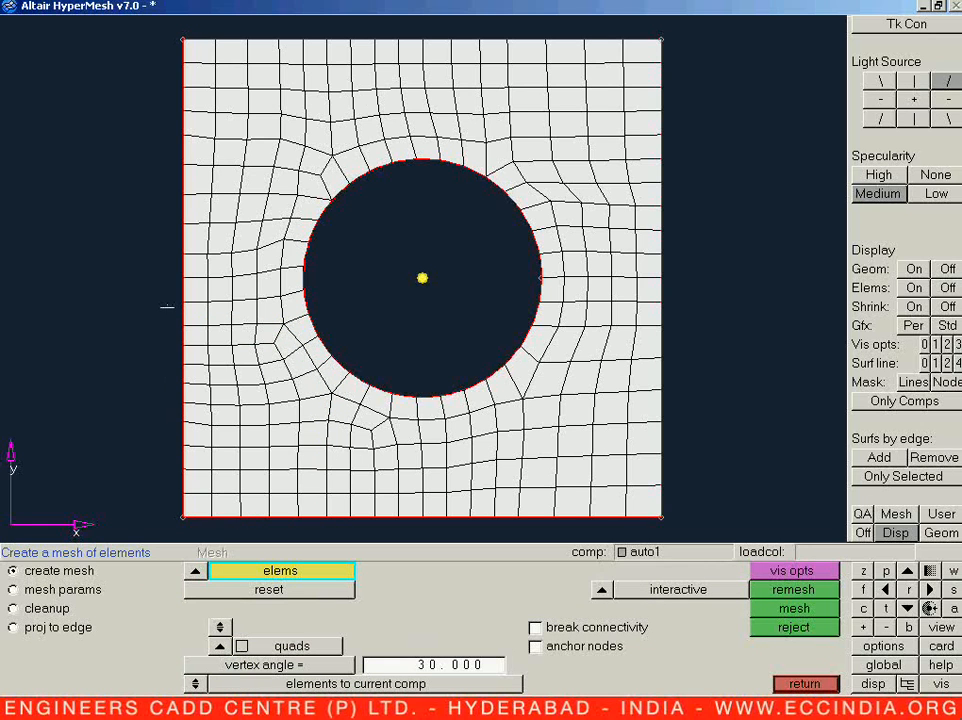
# Step: Remesh the band just below mid-height between the plate's left edge and the hole, with a left edge density of 3
pyautogui.keyDown('shift'); pyautogui.moveTo(166, 267); pyautogui.dragTo(317, 364); pyautogui.keyUp('shift')
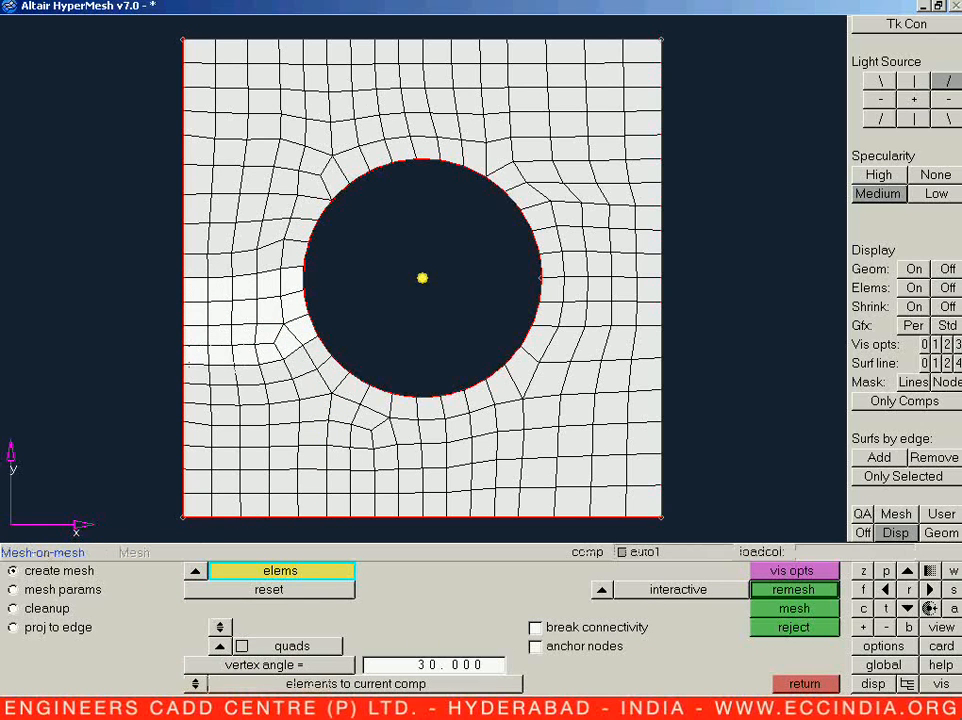
pyautogui.middleClick(209, 348)
pyautogui.middleClick(209, 348)
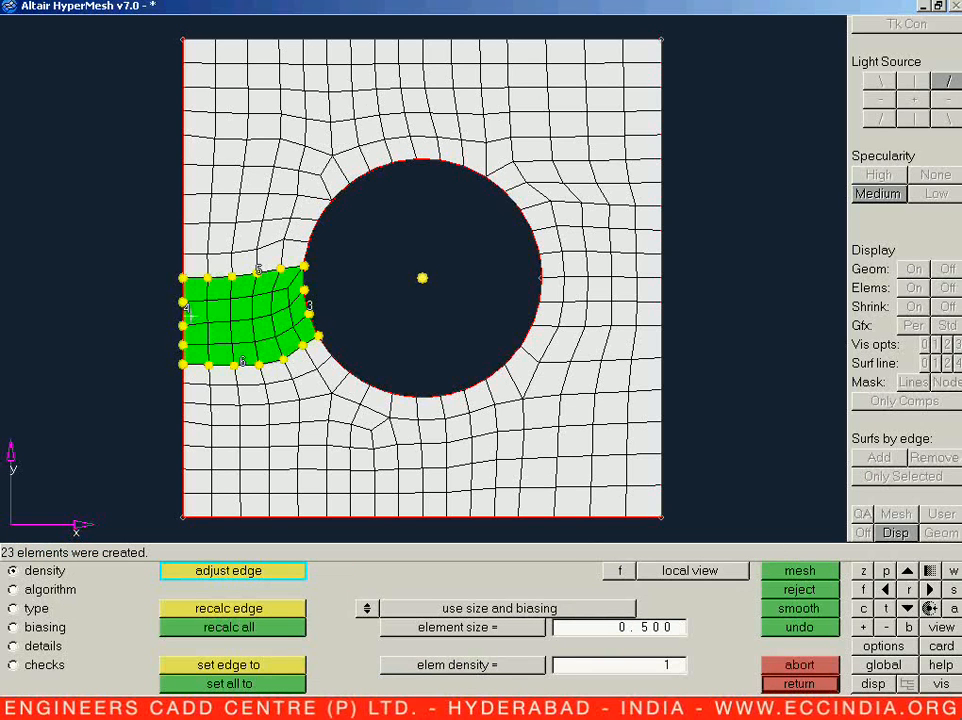
pyautogui.rightClick(184, 318)
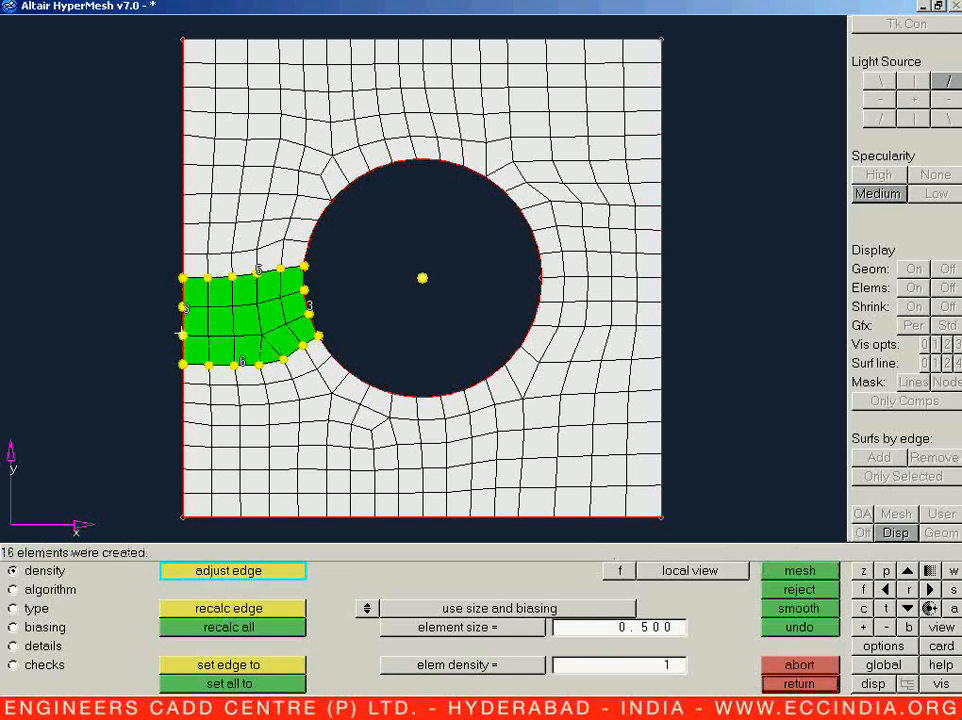
pyautogui.middleClick(184, 338)
# Step: Remesh the plate's lower-left corner block again, with a density of 4 on the bottom edge
pyautogui.keyDown('shift'); pyautogui.moveTo(235, 336); pyautogui.dragTo(312, 536); pyautogui.keyUp('shift')
pyautogui.keyDown('shift'); pyautogui.moveTo(290, 361); pyautogui.dragTo(325, 534); pyautogui.keyUp('shift')
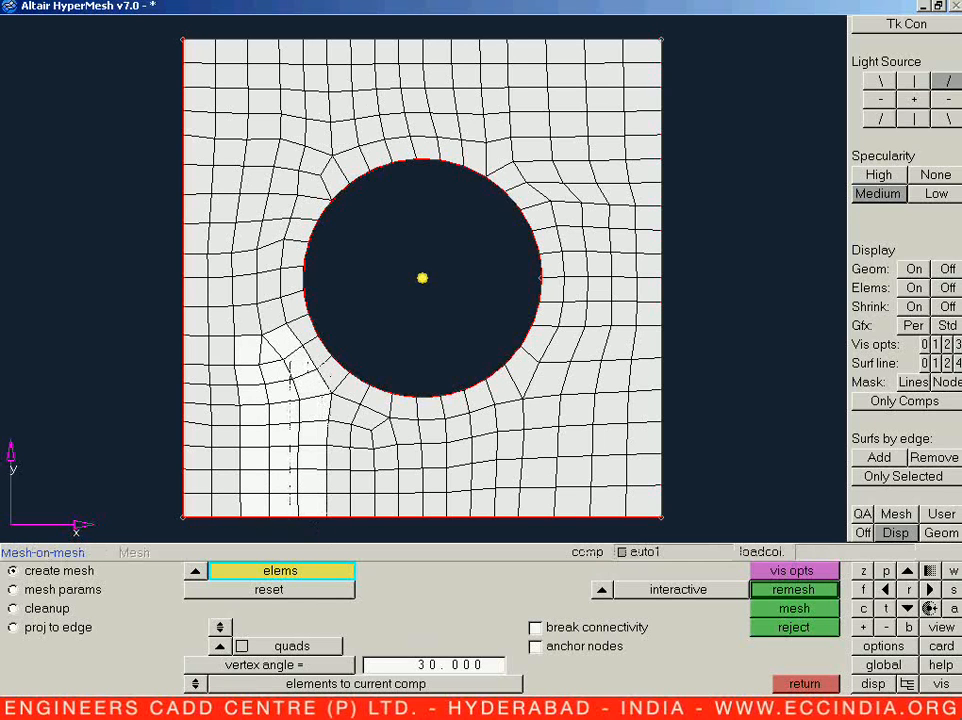
pyautogui.keyDown('shift'); pyautogui.moveTo(167, 335); pyautogui.dragTo(252, 526); pyautogui.keyUp('shift')
pyautogui.middleClick(230, 459)
pyautogui.middleClick(230, 460)
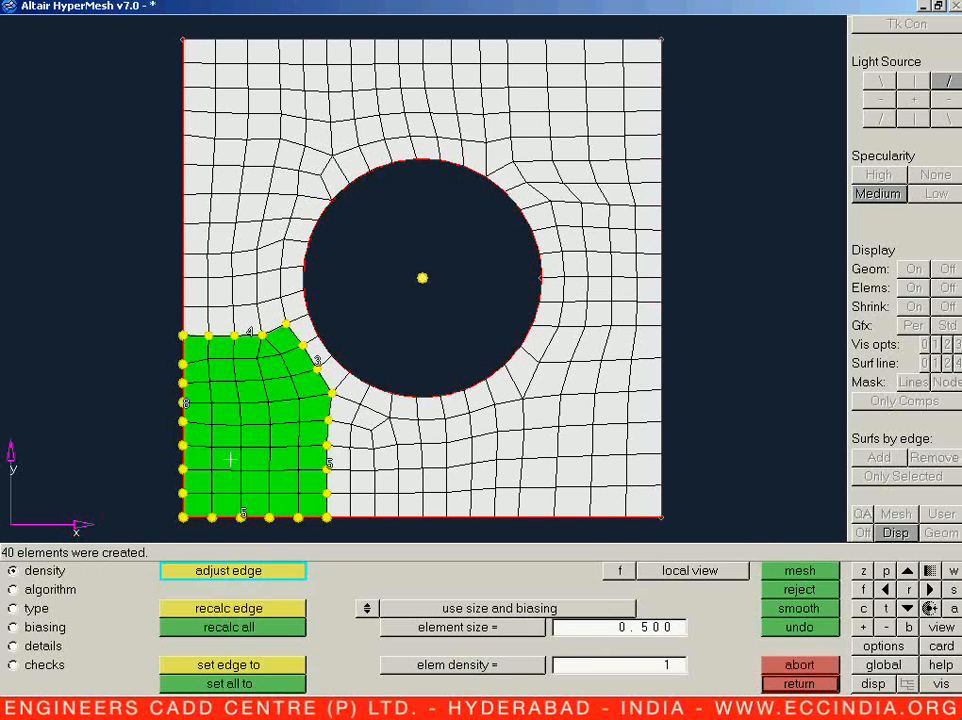
pyautogui.rightClick(241, 511)
pyautogui.middleClick(241, 511)
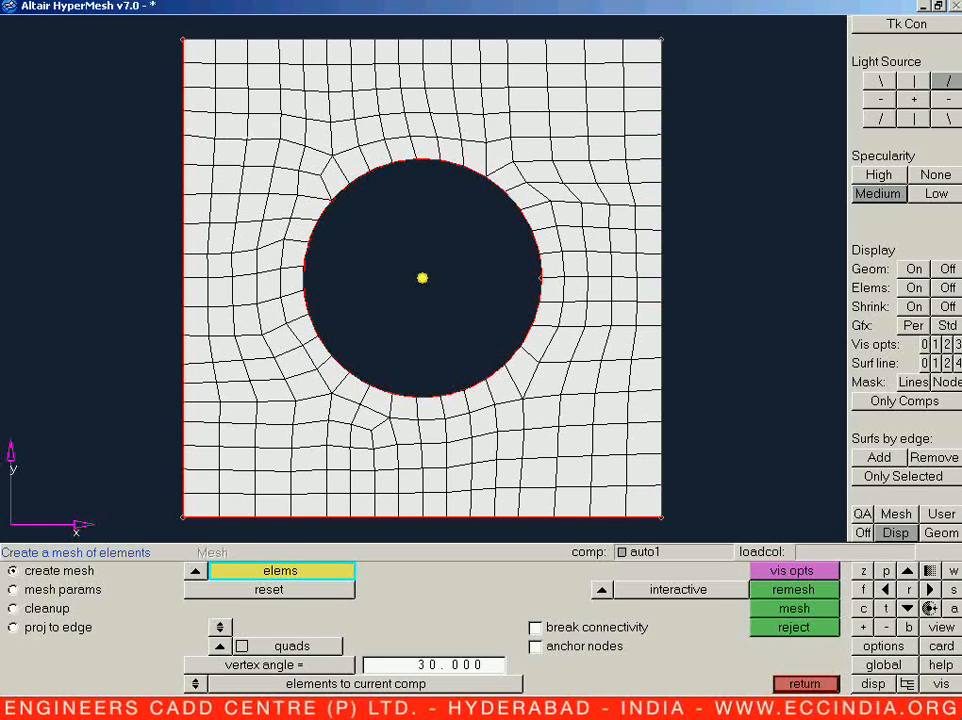
# Step: Remesh the column of elements between the plate's top edge and the hole's upper-left arc, and accept the result
pyautogui.keyDown('shift'); pyautogui.moveTo(277, 28); pyautogui.dragTo(355, 198); pyautogui.keyUp('shift')
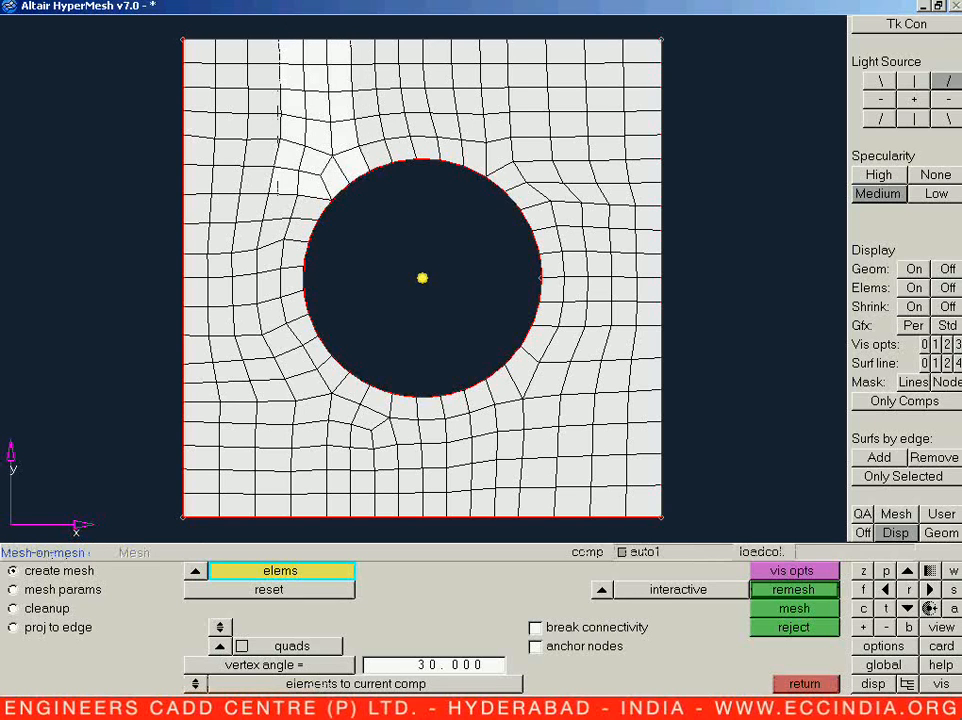
pyautogui.middleClick(340, 169)
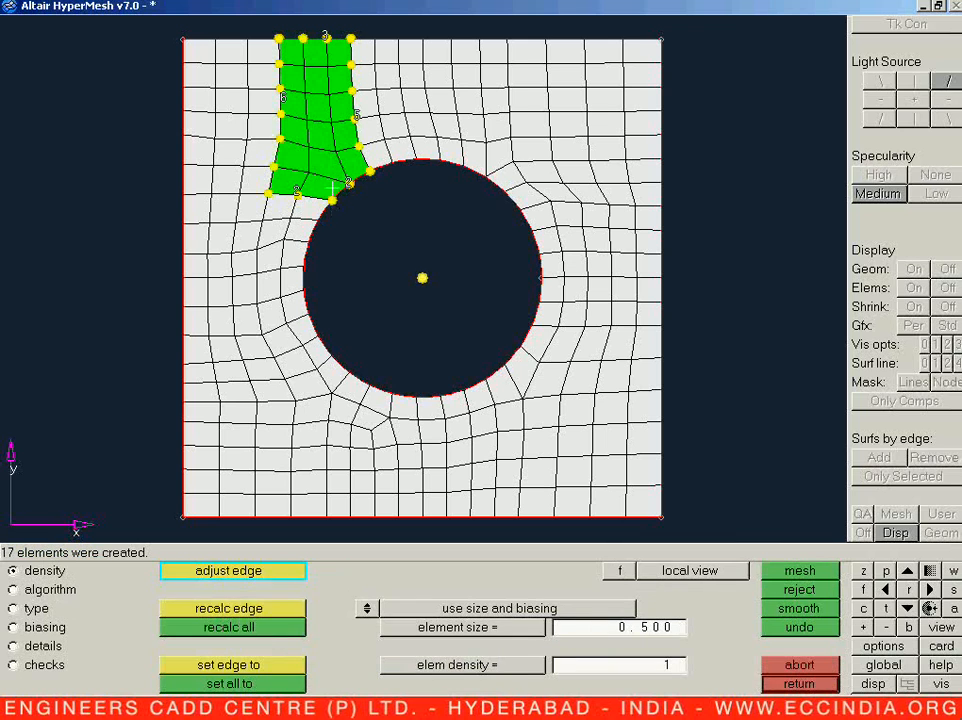
pyautogui.press('Escape')
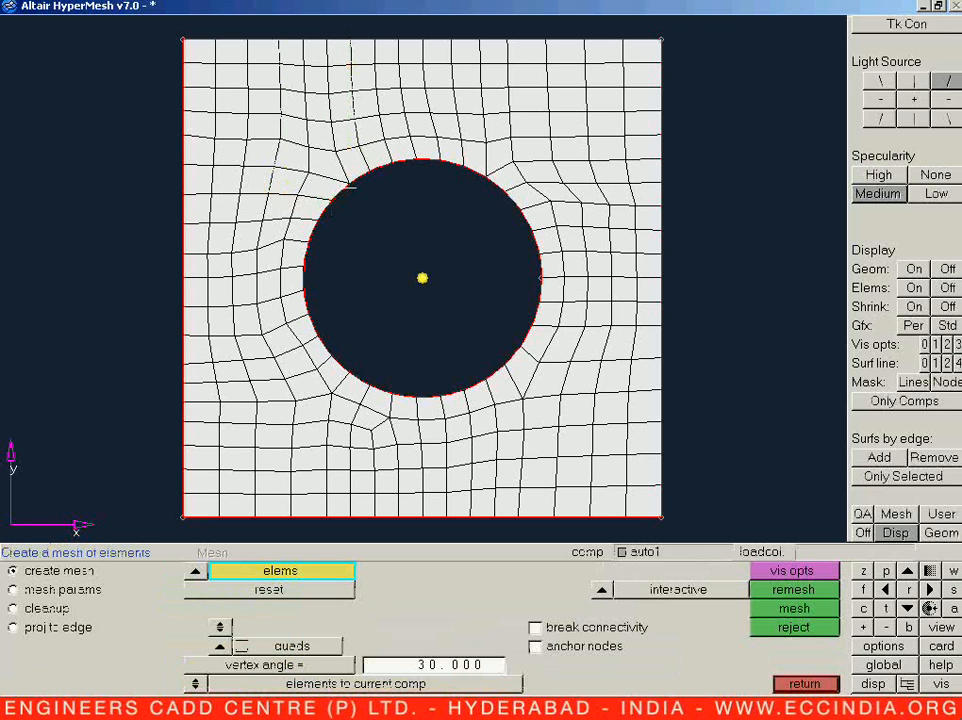
pyautogui.keyDown('shift'); pyautogui.moveTo(491, 137); pyautogui.dragTo(679, 206); pyautogui.keyUp('shift')
pyautogui.middleClick(506, 236)
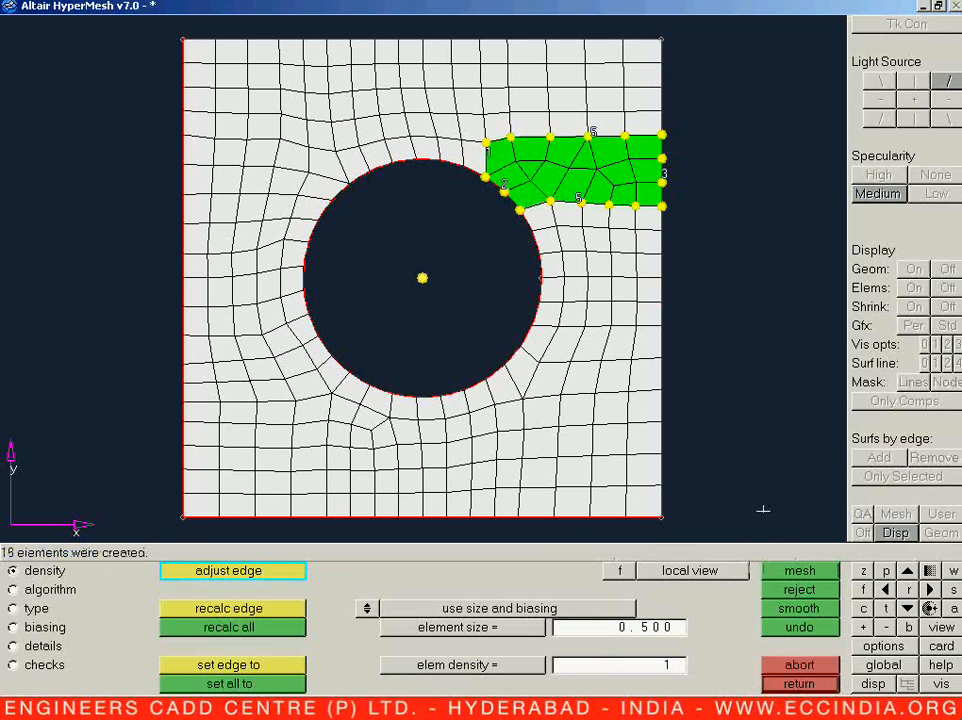
pyautogui.click(785, 672)
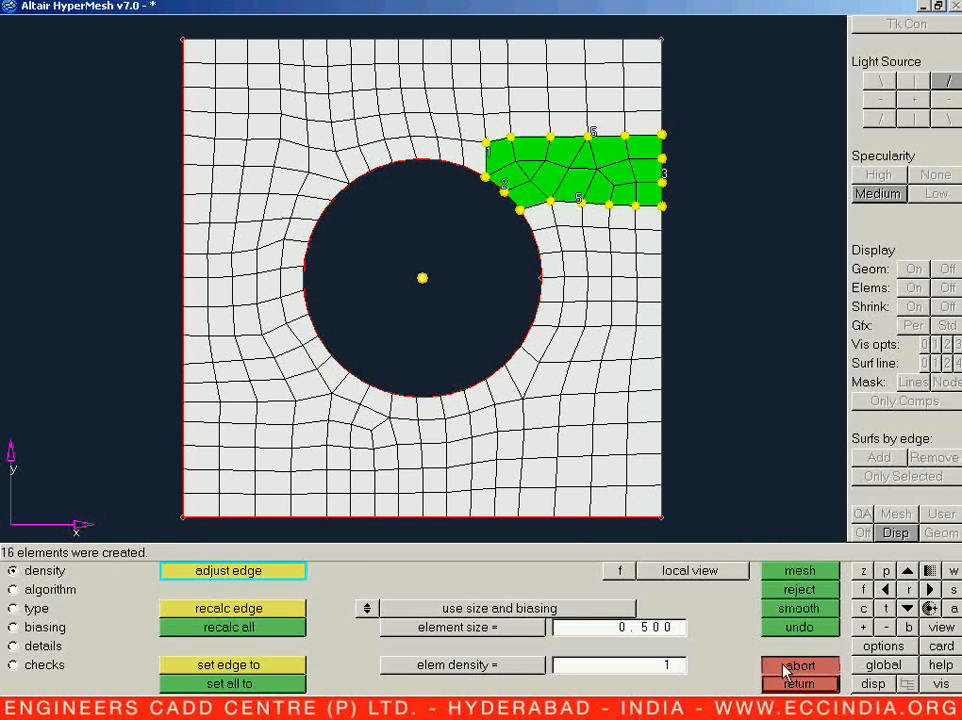
pyautogui.click(789, 686)
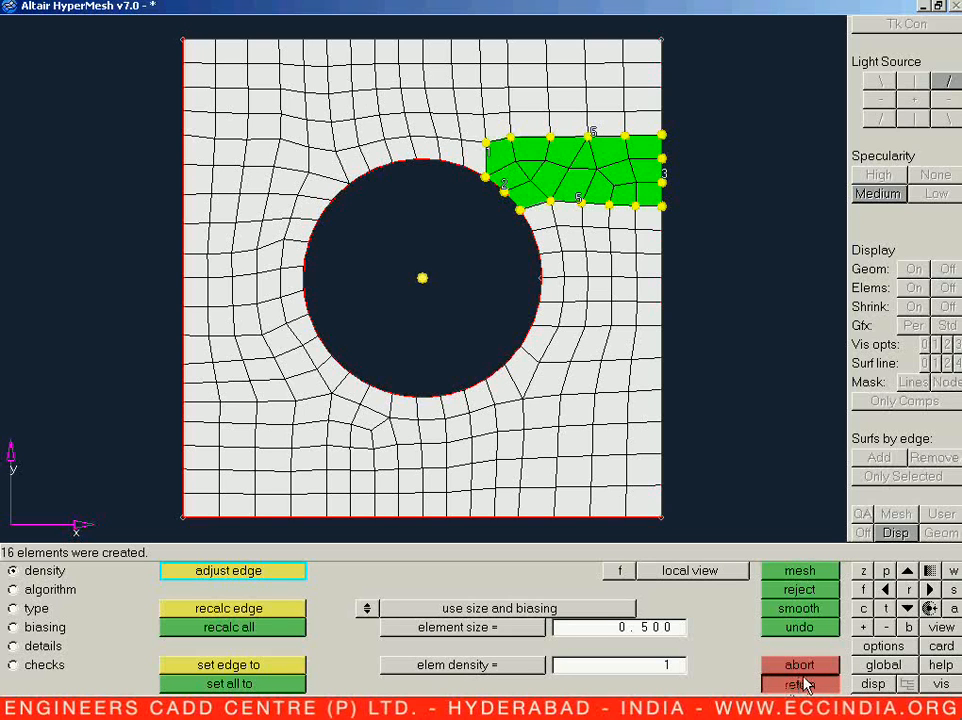
pyautogui.click(826, 681)
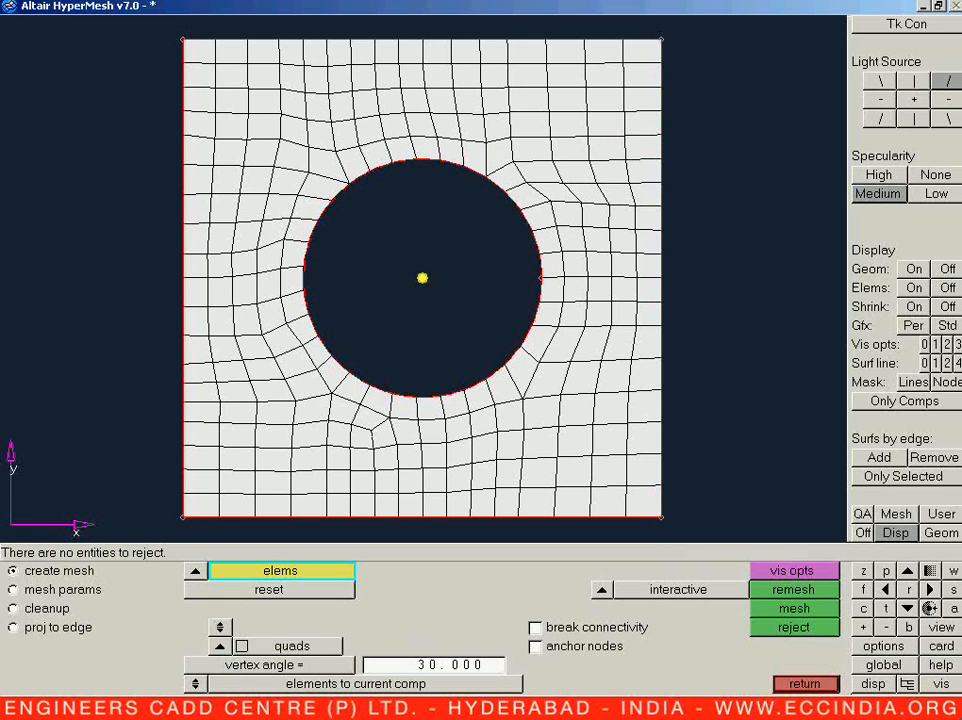
# Step: Remesh the block between the hole's lower-left arc and the plate's bottom edge, with a bottom edge density of 4
pyautogui.keyDown('shift'); pyautogui.moveTo(313, 394); pyautogui.dragTo(396, 550); pyautogui.keyUp('shift')
pyautogui.keyDown('shift'); pyautogui.moveTo(286, 402); pyautogui.dragTo(347, 523); pyautogui.keyUp('shift')
pyautogui.keyDown('shift'); pyautogui.moveTo(364, 379); pyautogui.dragTo(406, 416, button='right'); pyautogui.keyUp('shift')
pyautogui.middleClick(367, 477)
pyautogui.middleClick(367, 477)
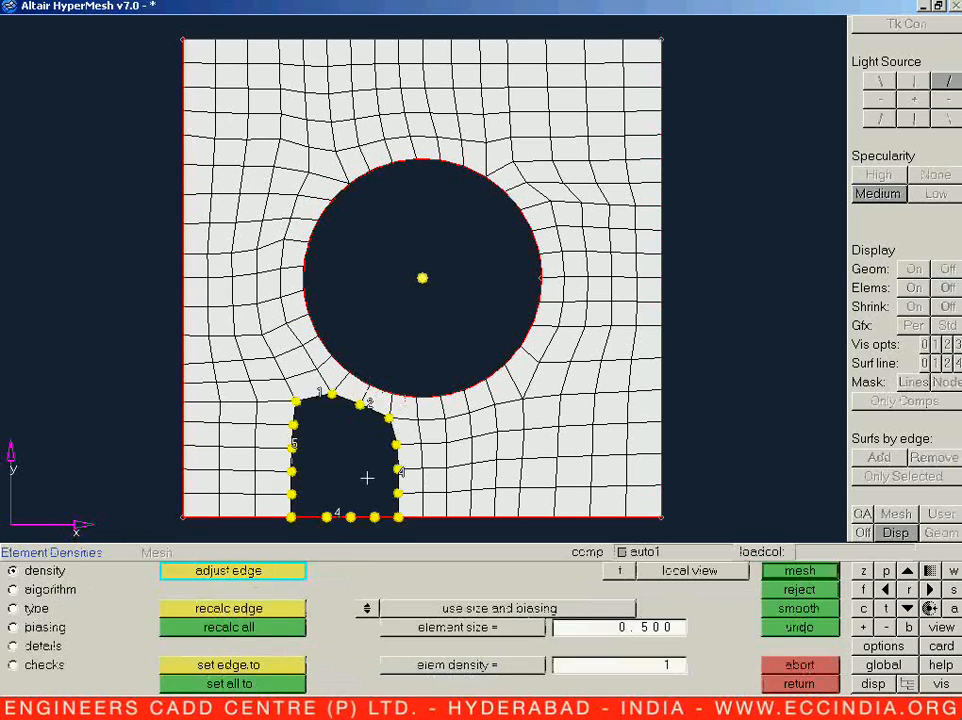
pyautogui.rightClick(337, 514)
pyautogui.click(337, 514)
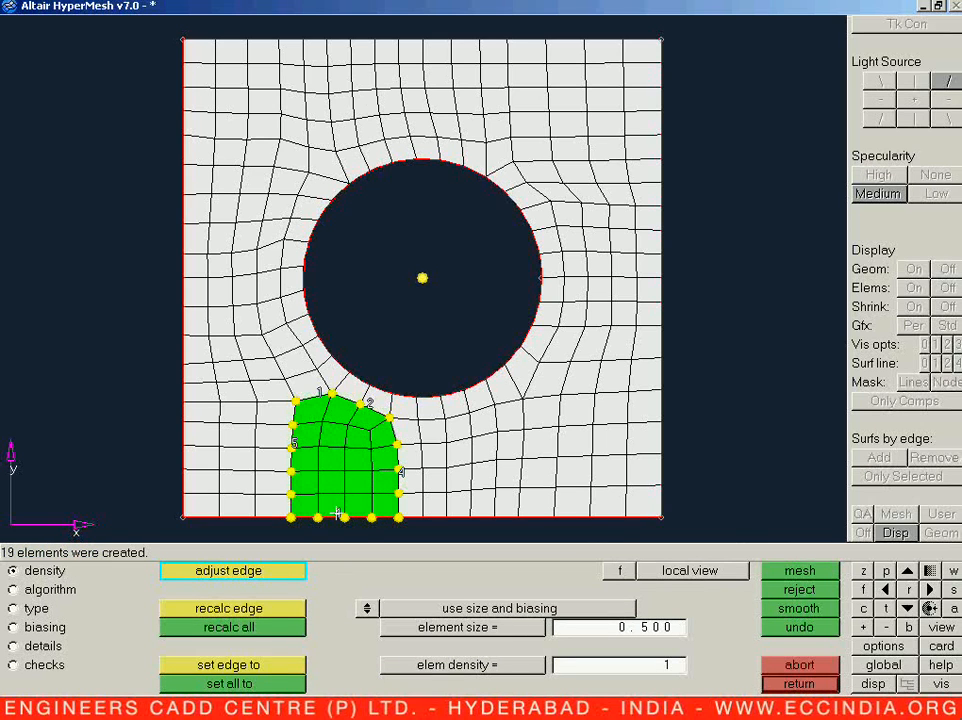
pyautogui.middleClick(337, 514)
# Step: Remesh the block between the hole's lower arc, the plate's right edge and the bottom edge, with densities of 5 on the right and 10 on the bottom
pyautogui.keyDown('shift'); pyautogui.moveTo(352, 412); pyautogui.dragTo(688, 523); pyautogui.keyUp('shift')
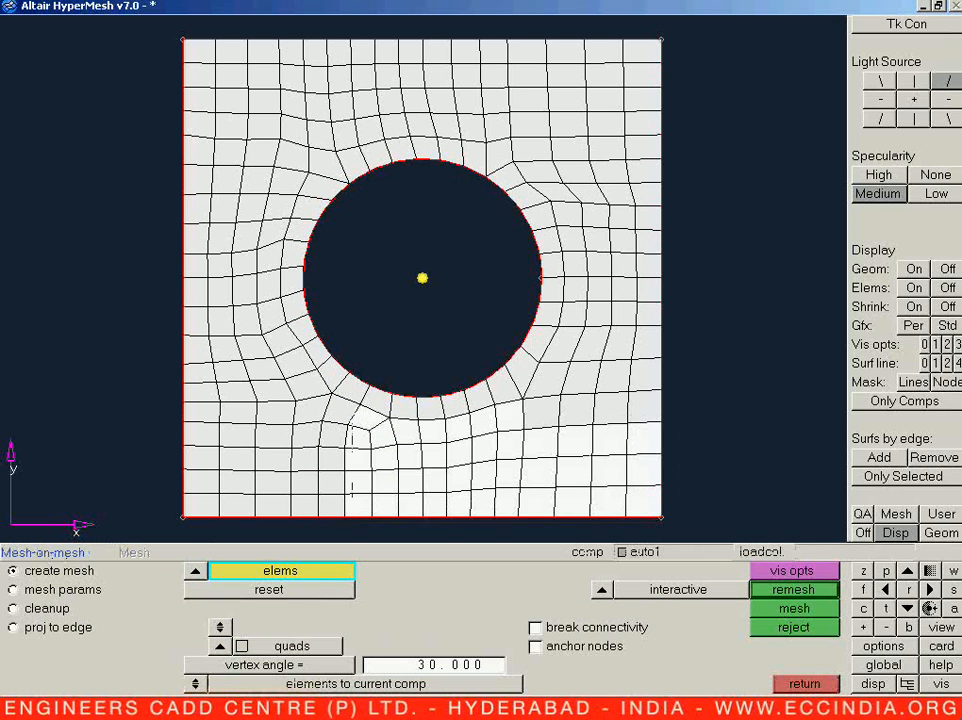
pyautogui.keyDown('shift'); pyautogui.moveTo(515, 399); pyautogui.dragTo(706, 463); pyautogui.keyUp('shift')
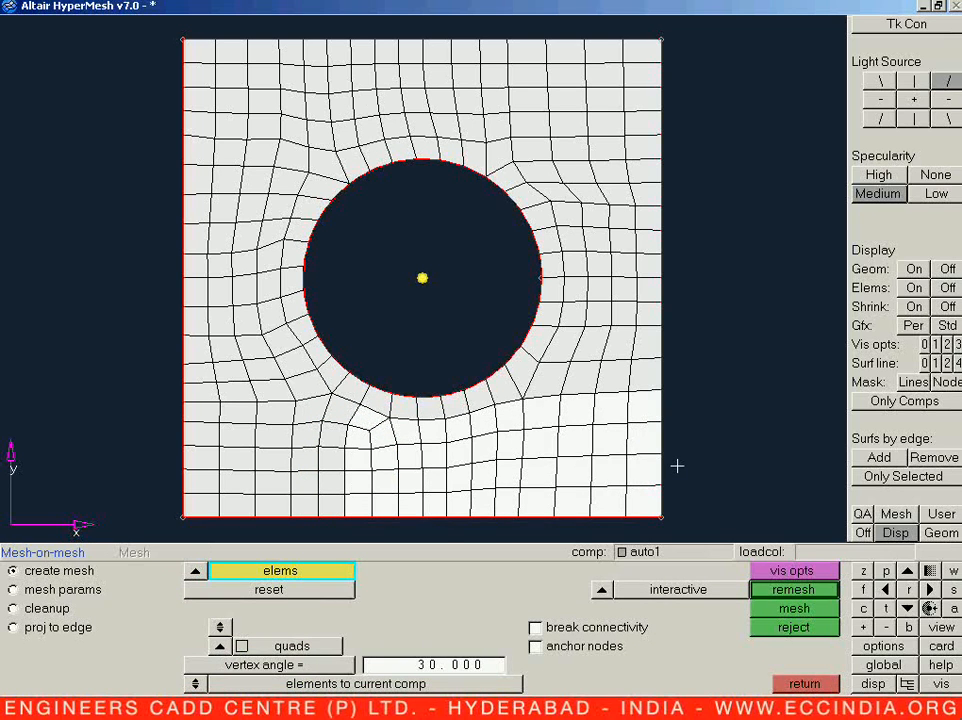
pyautogui.middleClick(678, 467)
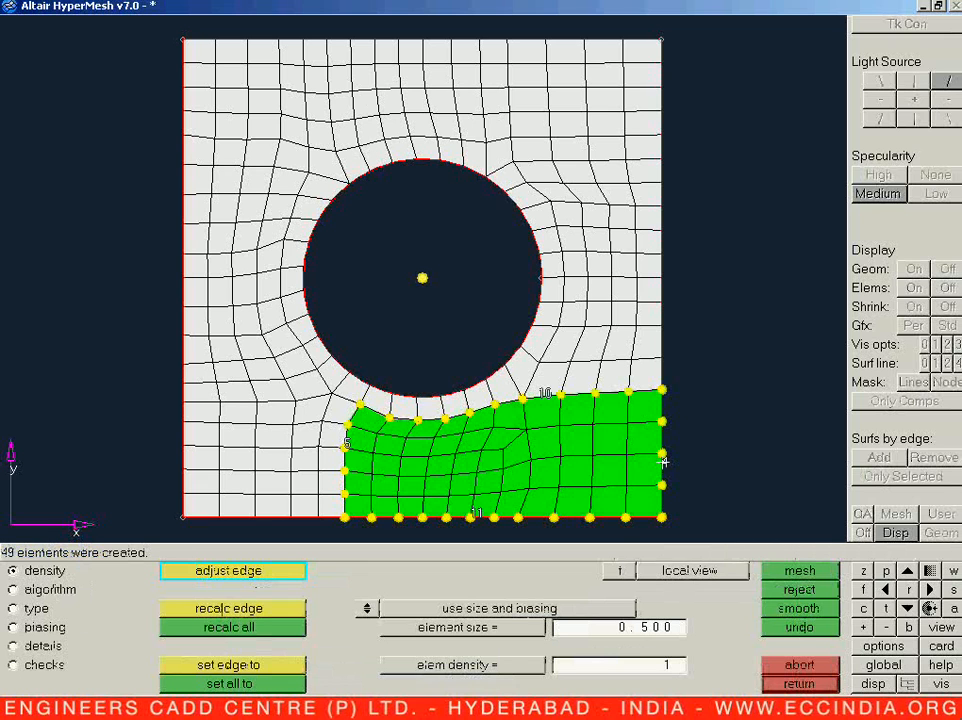
pyautogui.middleClick(668, 474)
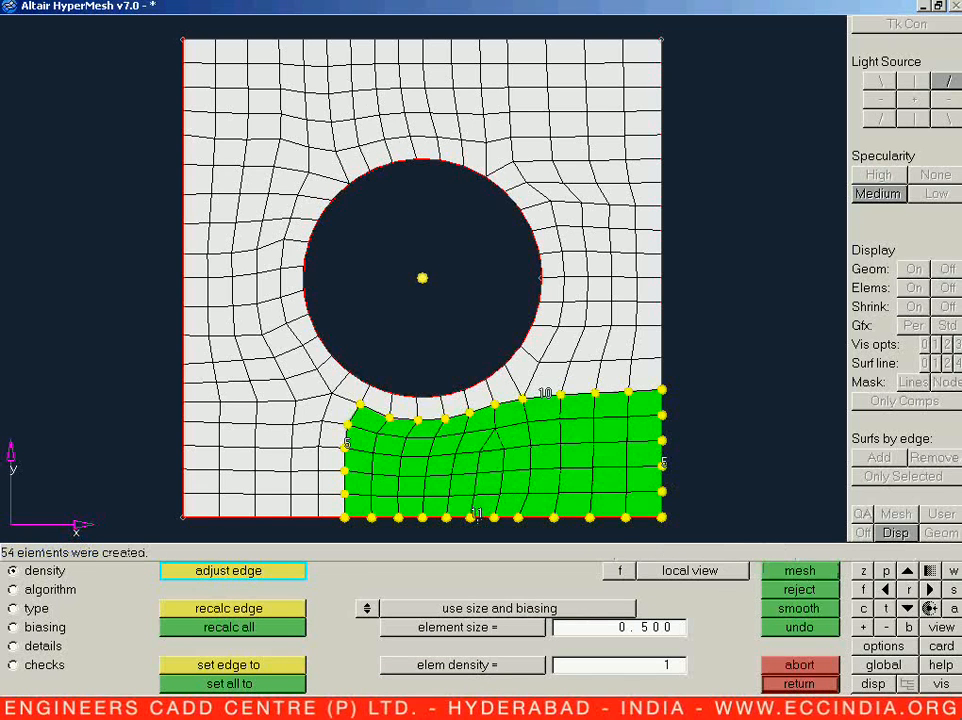
pyautogui.rightClick(478, 515)
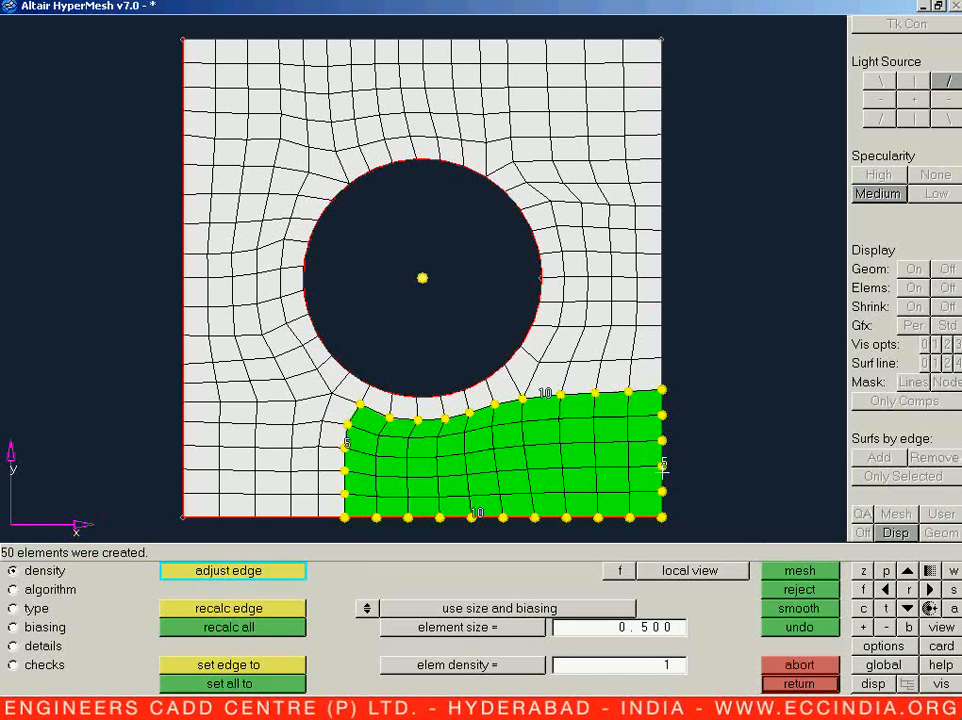
pyautogui.middleClick(664, 469)
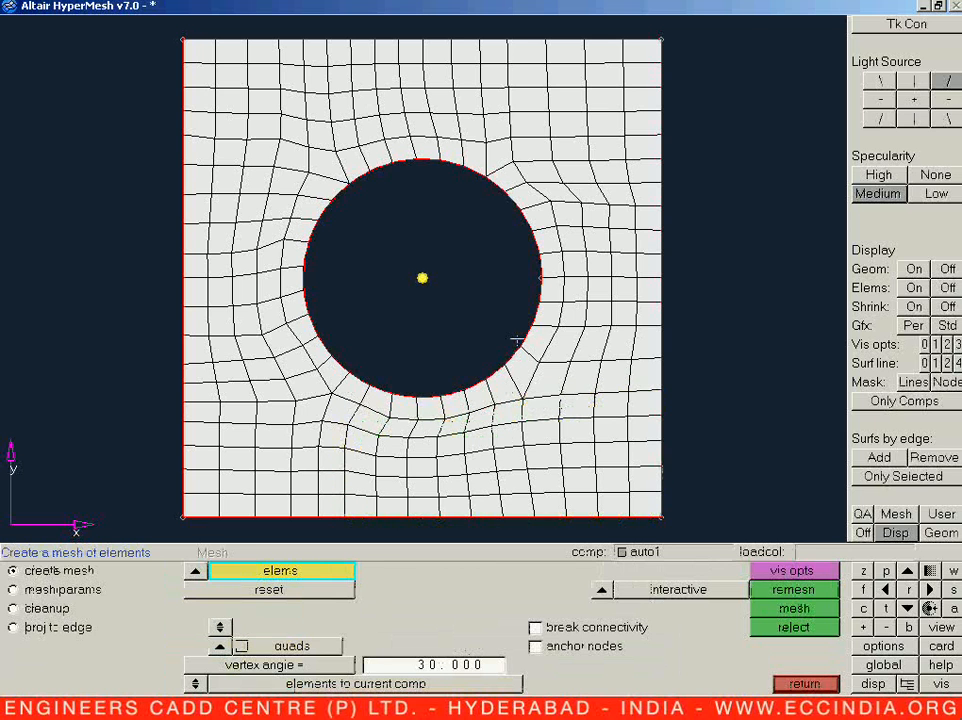
pyautogui.keyDown('ctrl'); pyautogui.moveTo(424, 276); pyautogui.dragTo(438, 402); pyautogui.keyUp('ctrl')
pyautogui.keyDown('ctrl'); pyautogui.moveTo(395, 298); pyautogui.dragTo(418, 279); pyautogui.keyUp('ctrl')
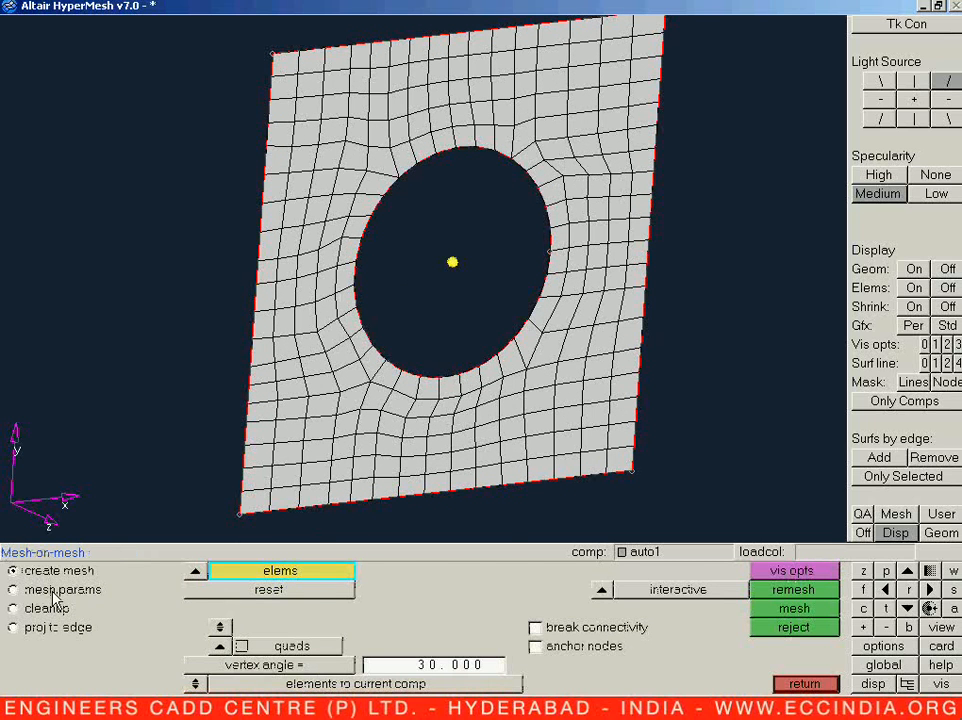
pyautogui.press('Escape')
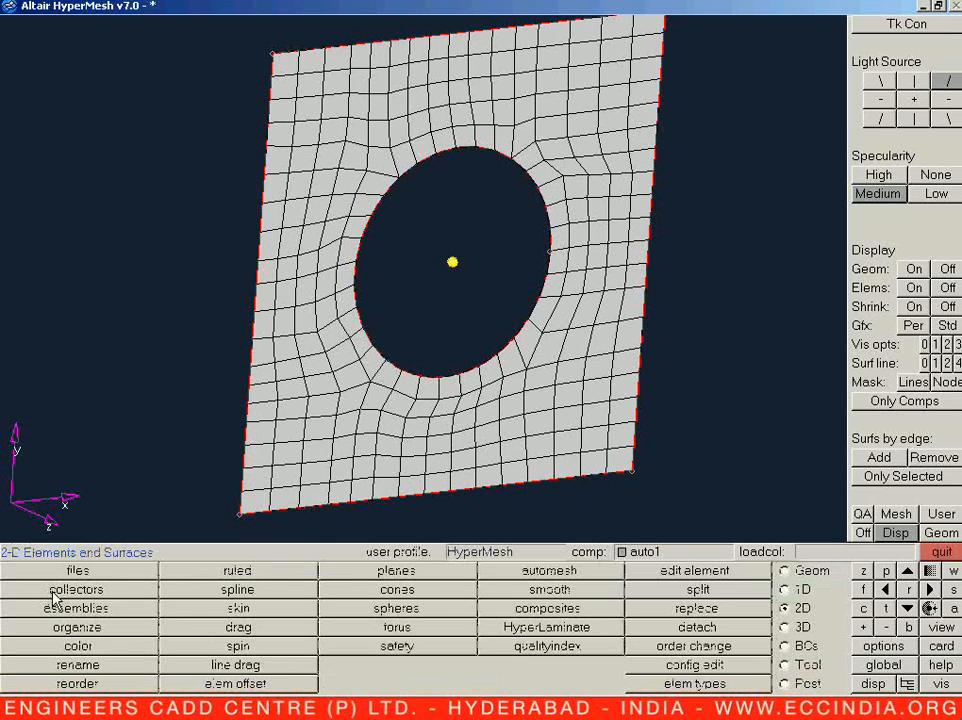
# Step: Save the model under the new name 2D-mesh.hm in the HYRERMESH folder, as a HyperMesh binary file
pyautogui.click(118, 575)
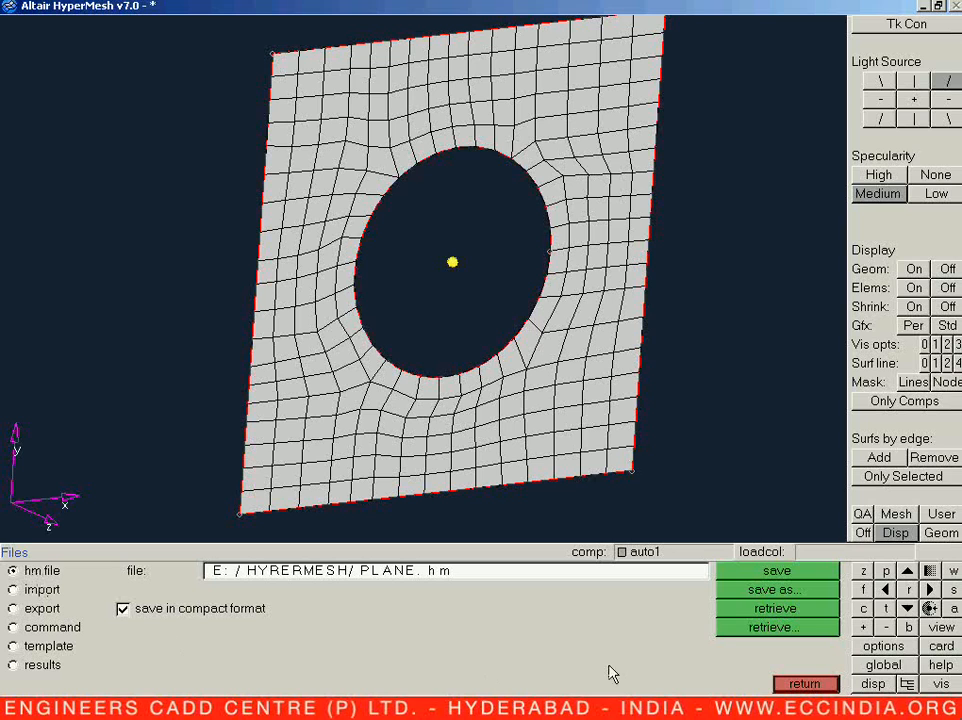
pyautogui.click(767, 594)
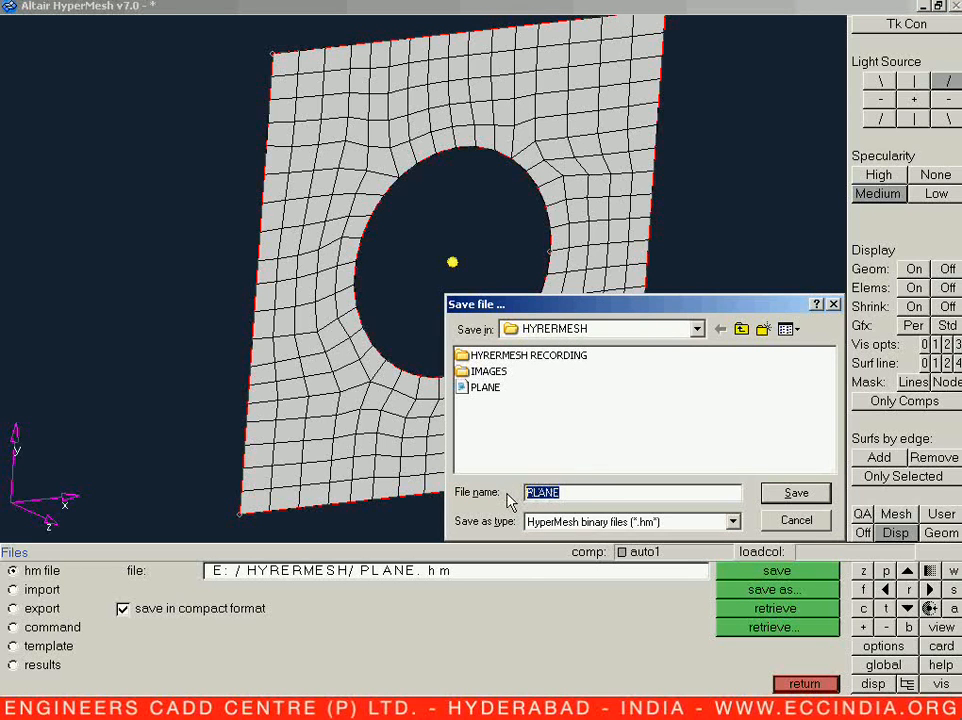
pyautogui.write('2')
pyautogui.write('d')
pyautogui.write('D')
pyautogui.write('-')
pyautogui.write('mesh')
pyautogui.click(621, 520)
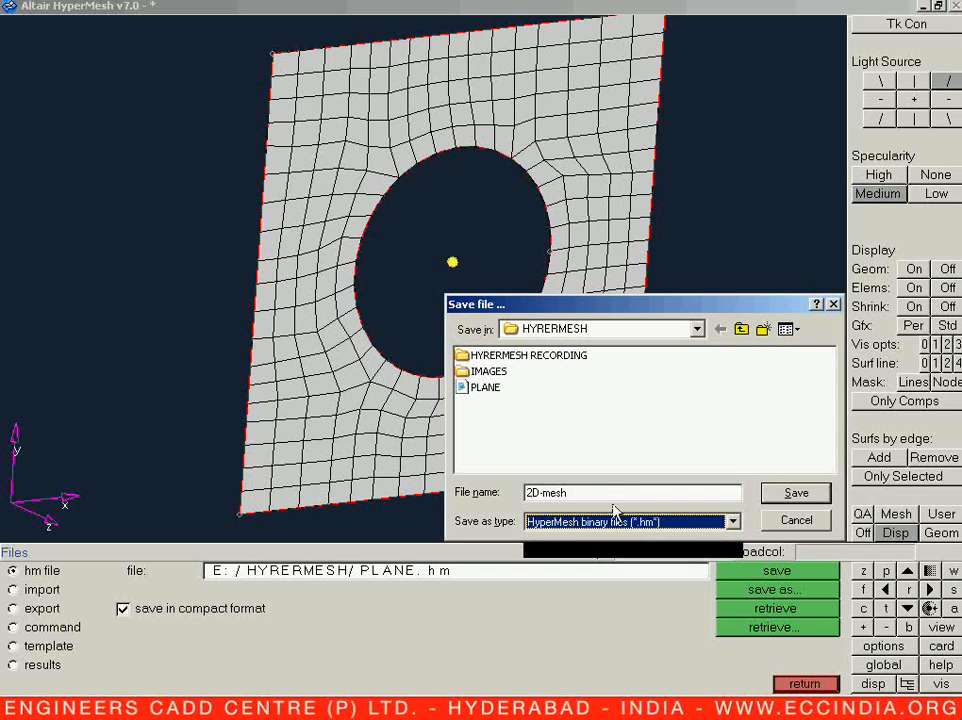
pyautogui.click(604, 492)
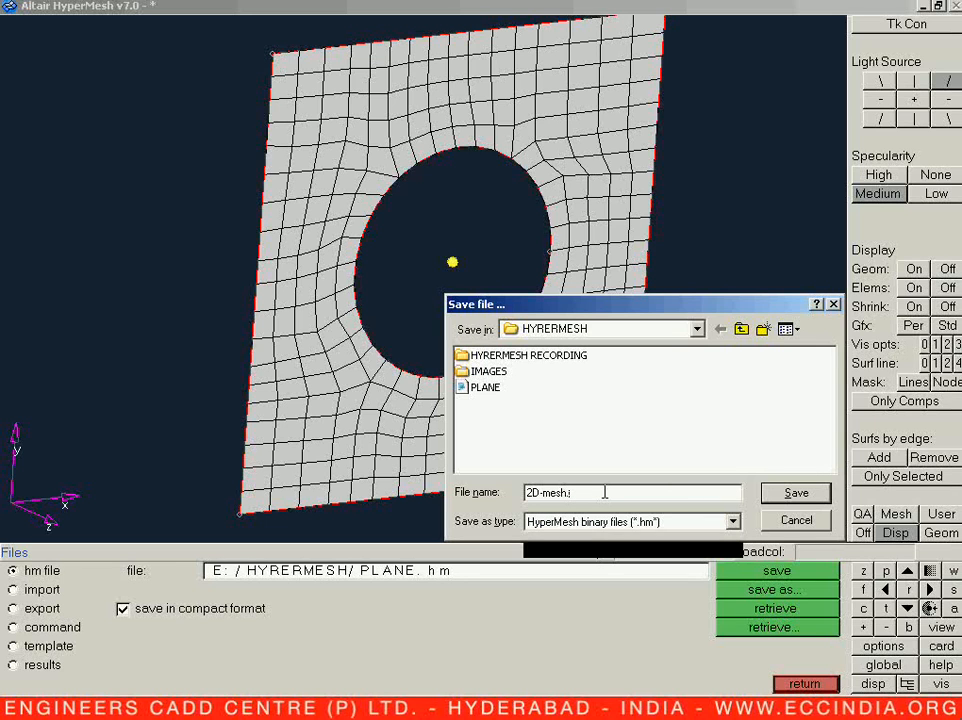
pyautogui.click(795, 492)
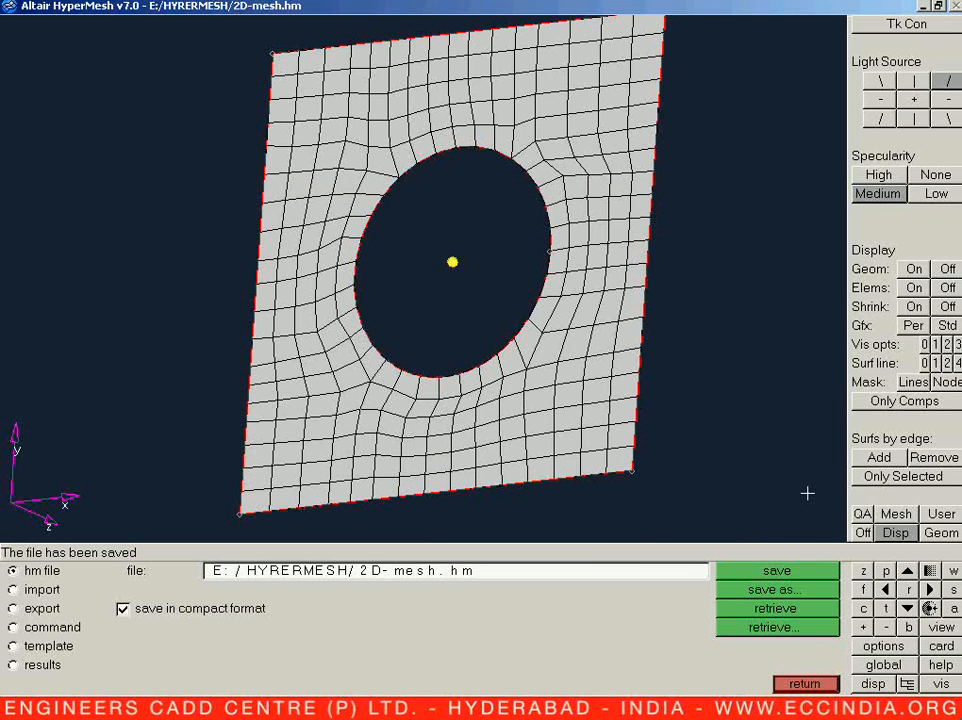
# Step: Delete the entire current model from the session and return to the main 2D page
pyautogui.press('F2')
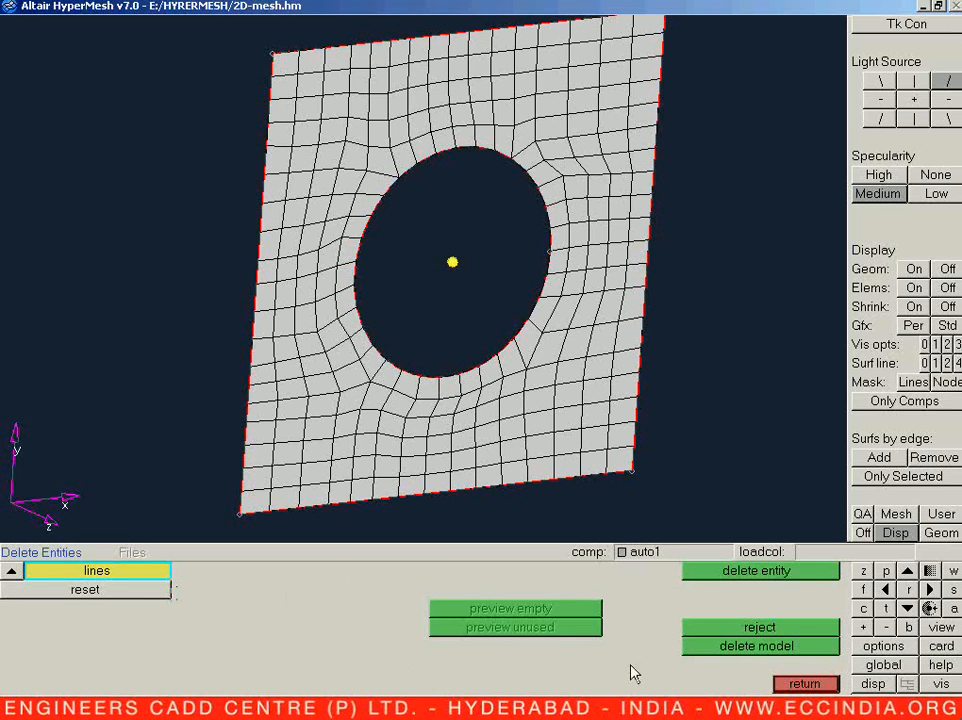
pyautogui.click(728, 647)
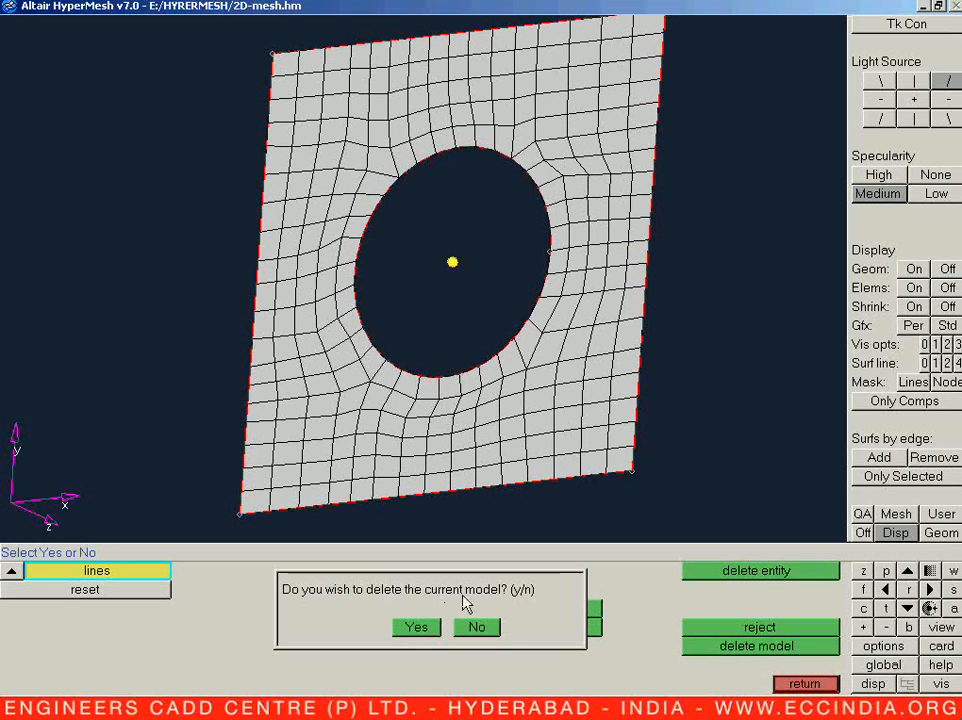
pyautogui.click(428, 627)
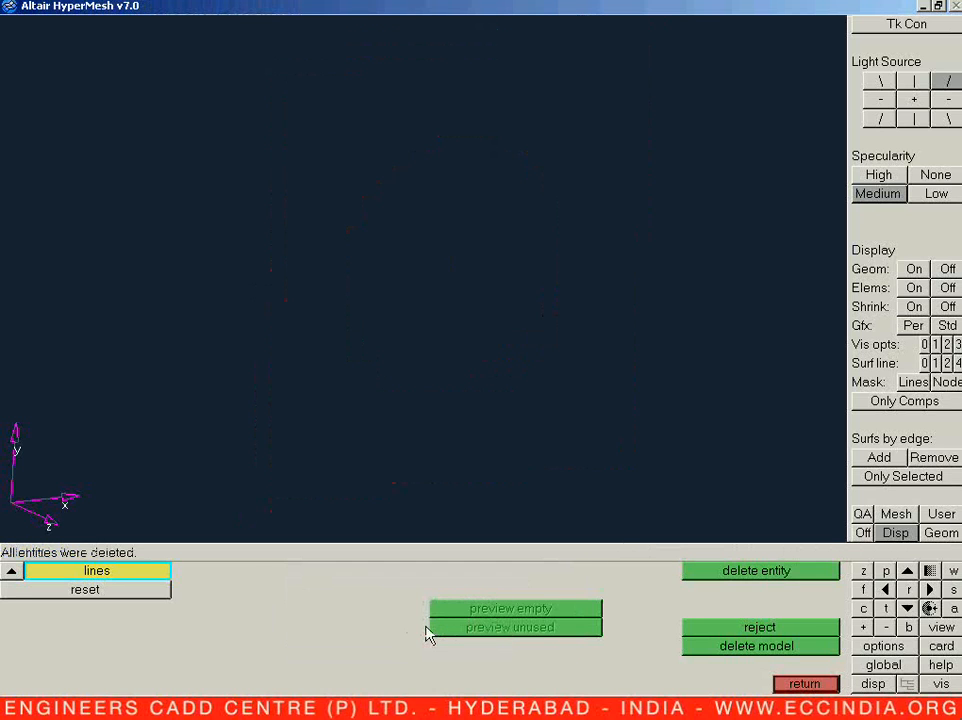
pyautogui.press('Escape')
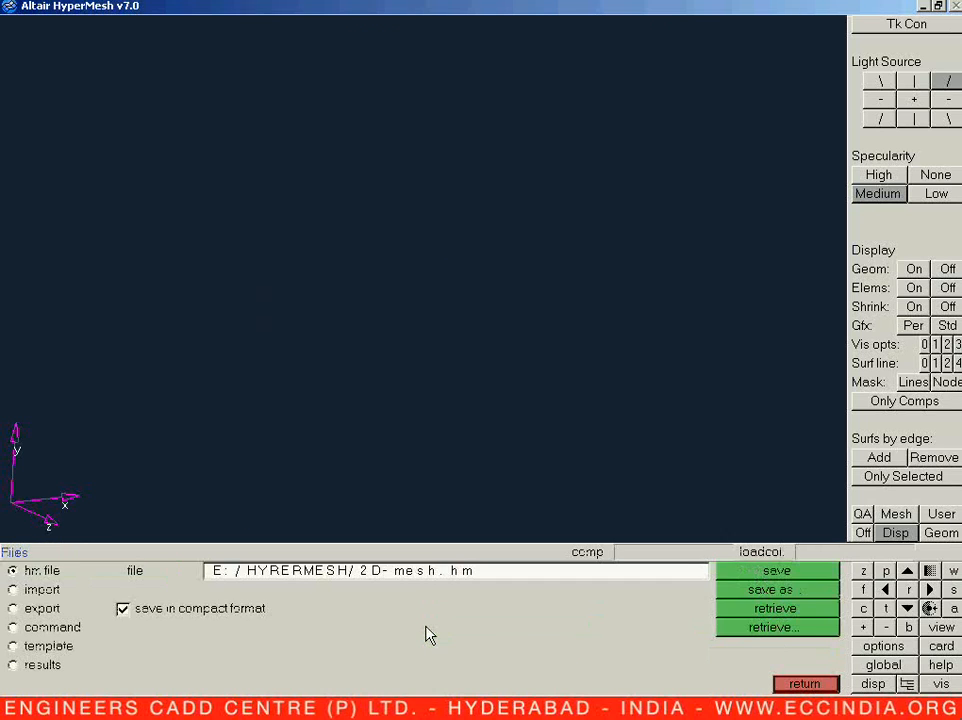
pyautogui.press('Escape')
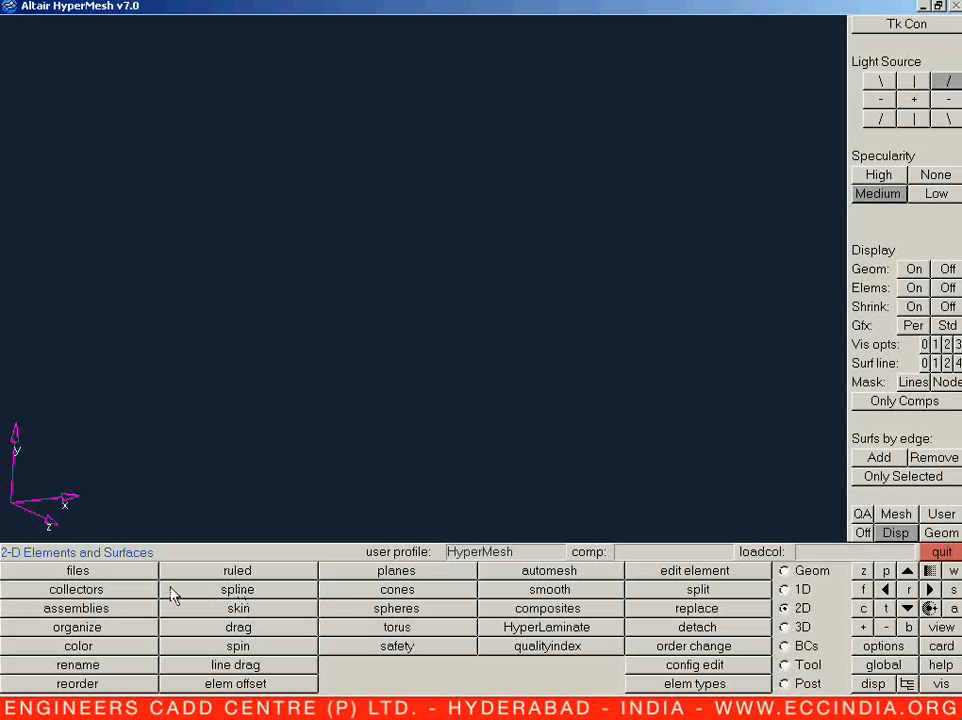
# Step: Retrieve the 2D-mesh model file from the HYRERMESH folder
pyautogui.click(134, 574)
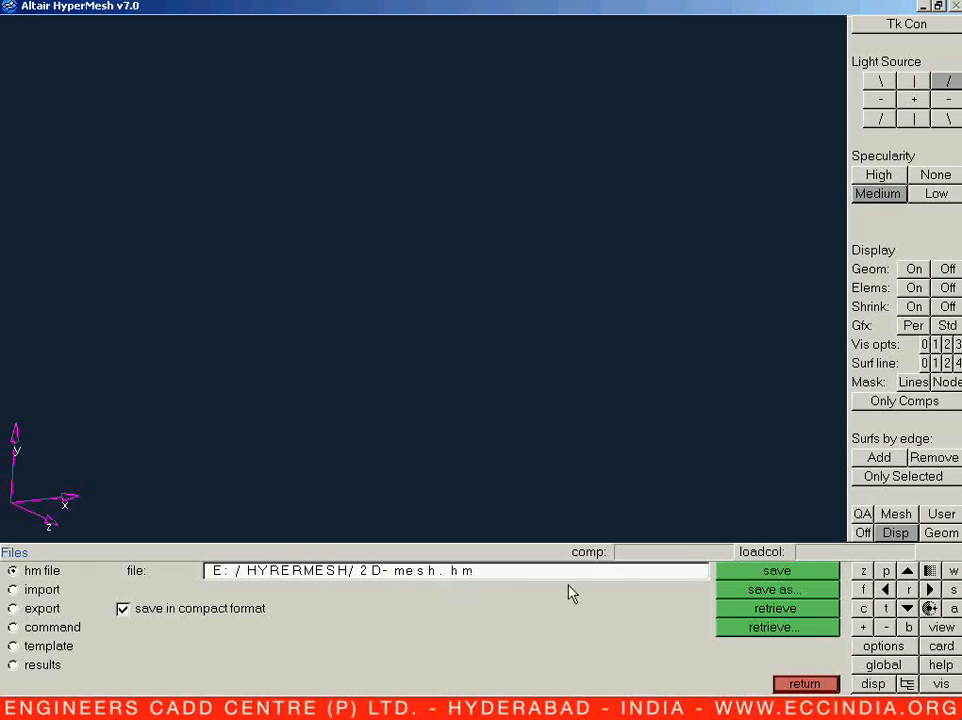
pyautogui.click(784, 630)
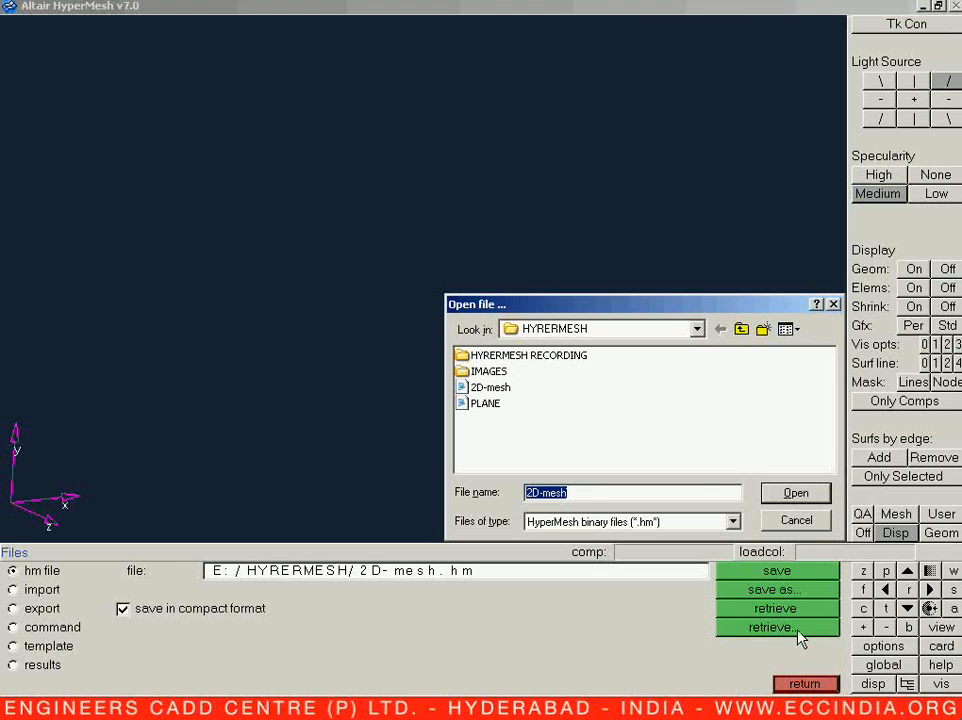
pyautogui.click(697, 329)
pyautogui.click(660, 440)
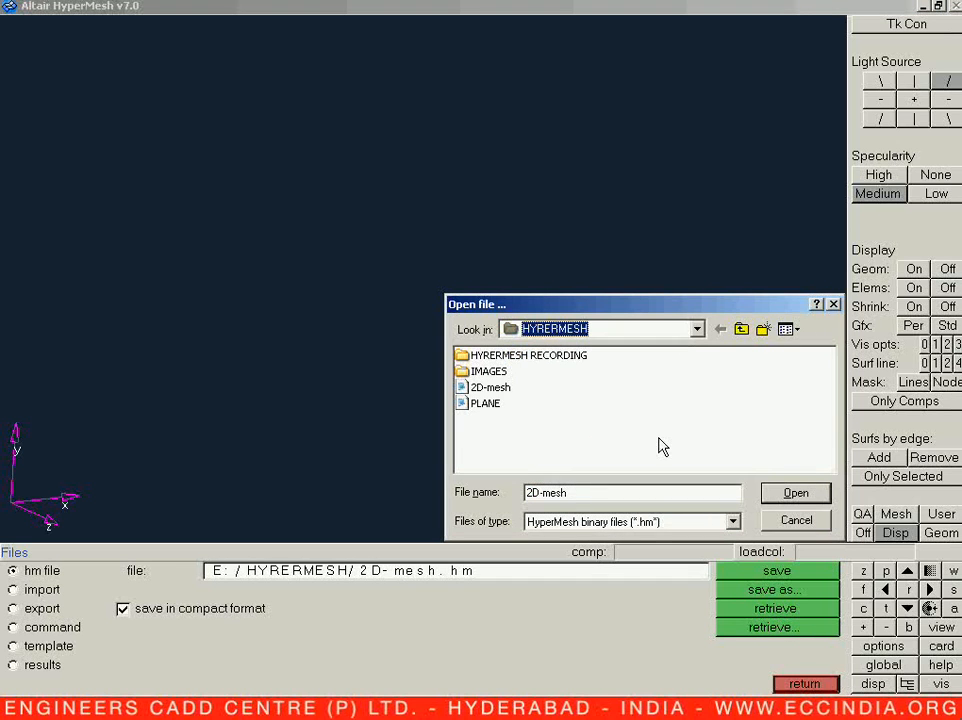
pyautogui.click(499, 394)
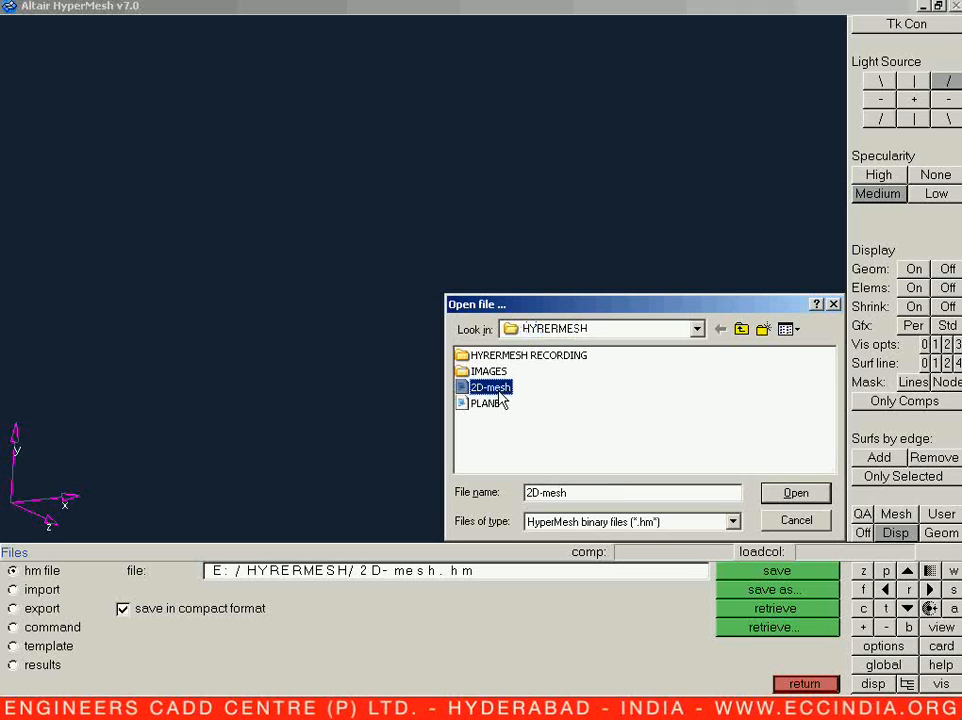
pyautogui.click(797, 493)
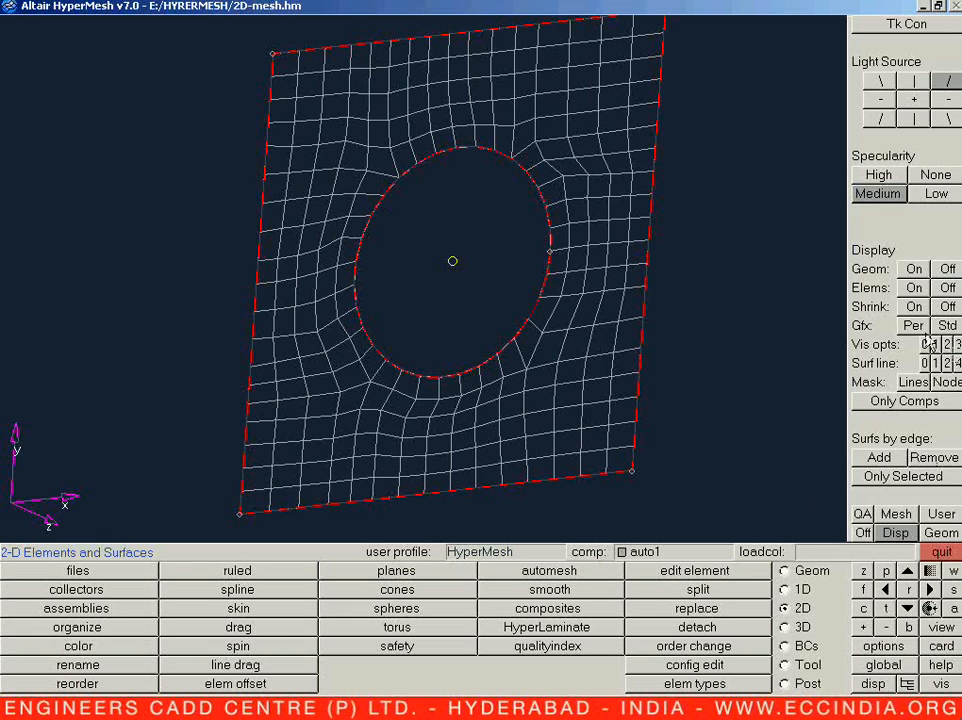
# Step: Try the different visualization options in standard graphics, and display the plate mesh shaded with mesh lines in performance graphics
pyautogui.moveTo(916, 330); pyautogui.dragTo(952, 330)
pyautogui.keyDown('ctrl'); pyautogui.moveTo(537, 320); pyautogui.dragTo(558, 375); pyautogui.keyUp('ctrl')
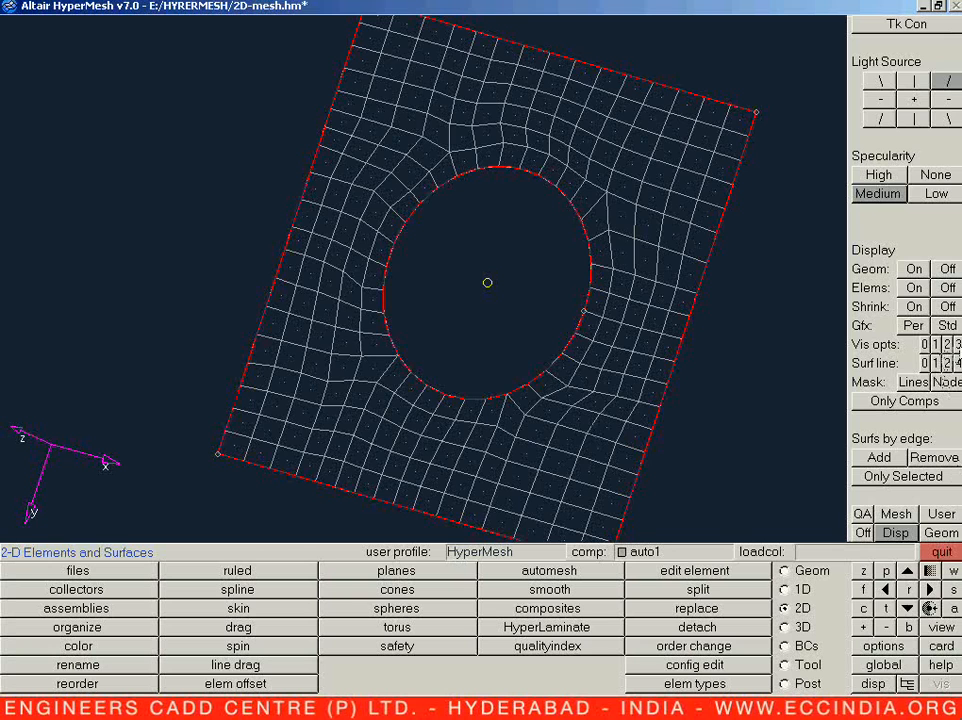
pyautogui.click(956, 344)
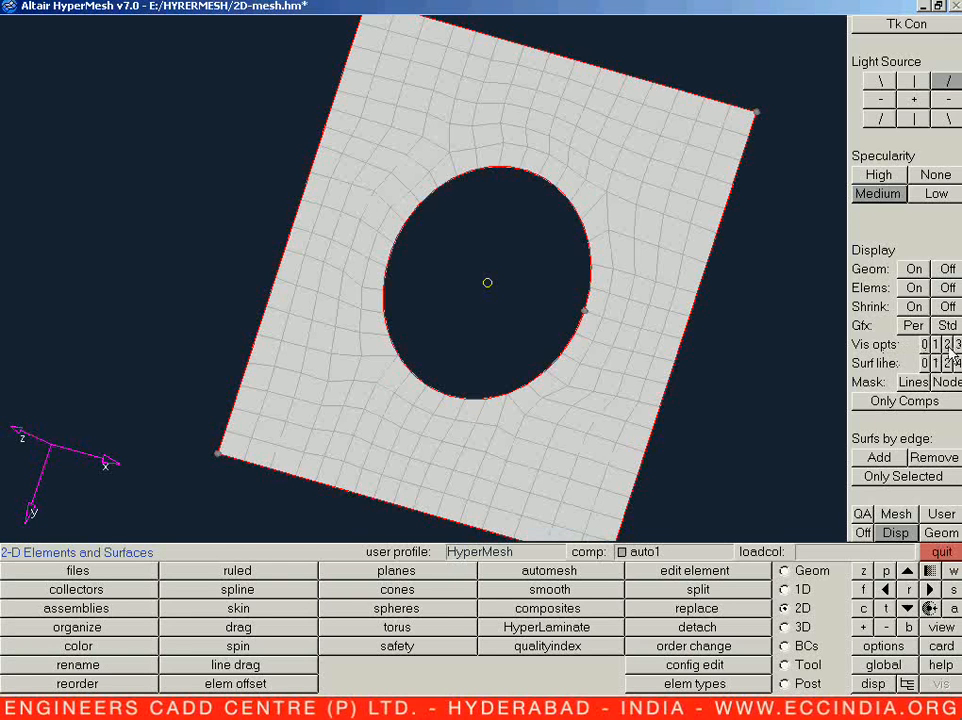
pyautogui.click(936, 345)
pyautogui.click(925, 345)
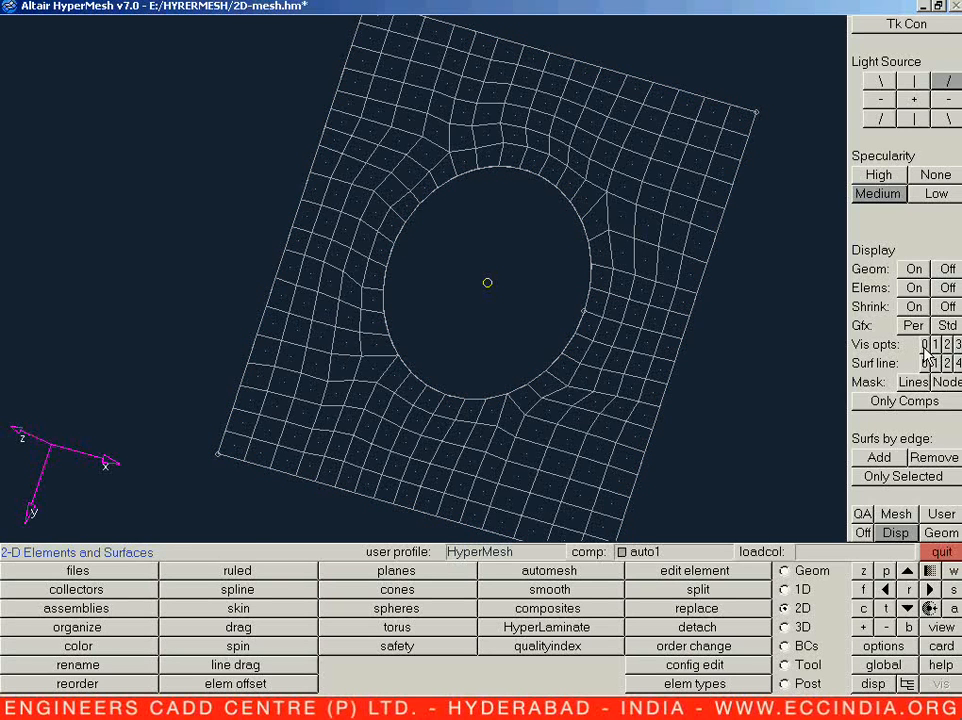
pyautogui.click(950, 345)
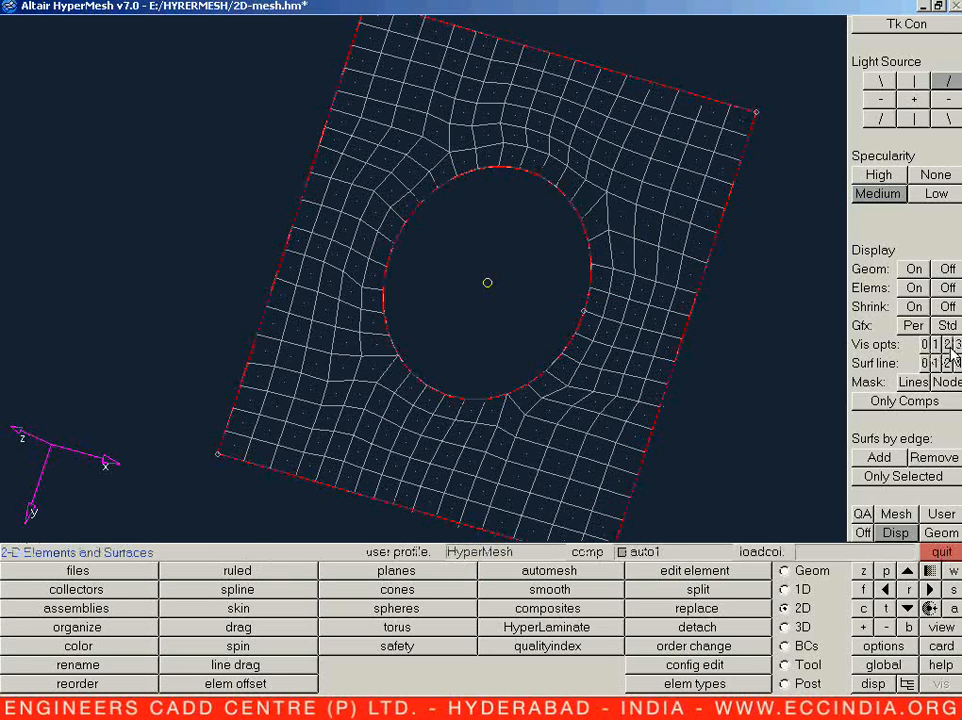
pyautogui.click(956, 344)
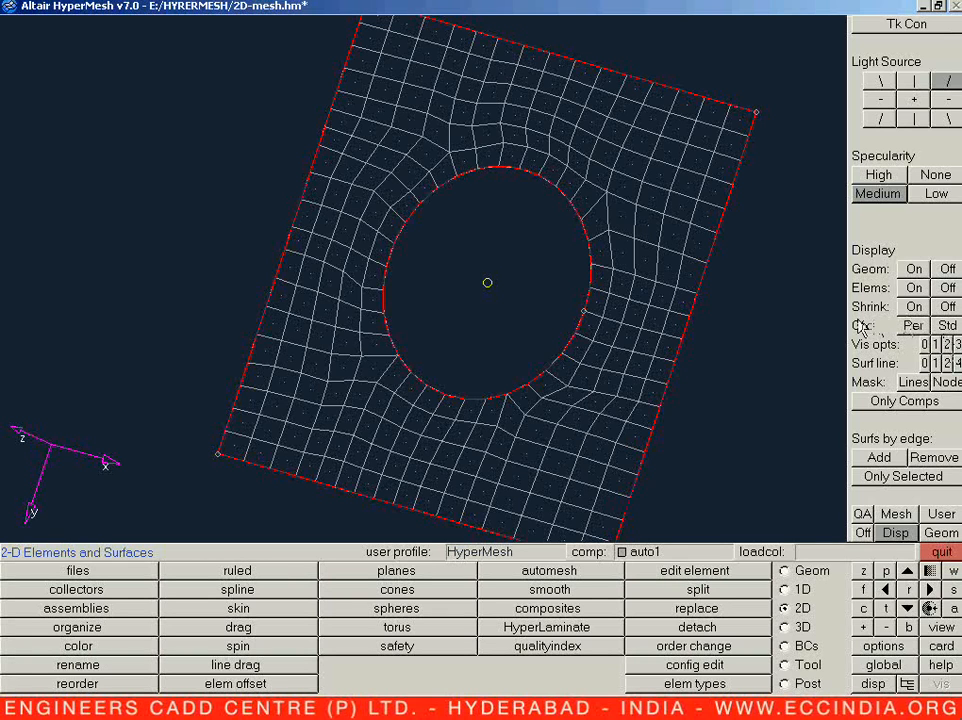
pyautogui.click(913, 327)
pyautogui.keyDown('ctrl'); pyautogui.moveTo(608, 318); pyautogui.dragTo(452, 444); pyautogui.keyUp('ctrl')
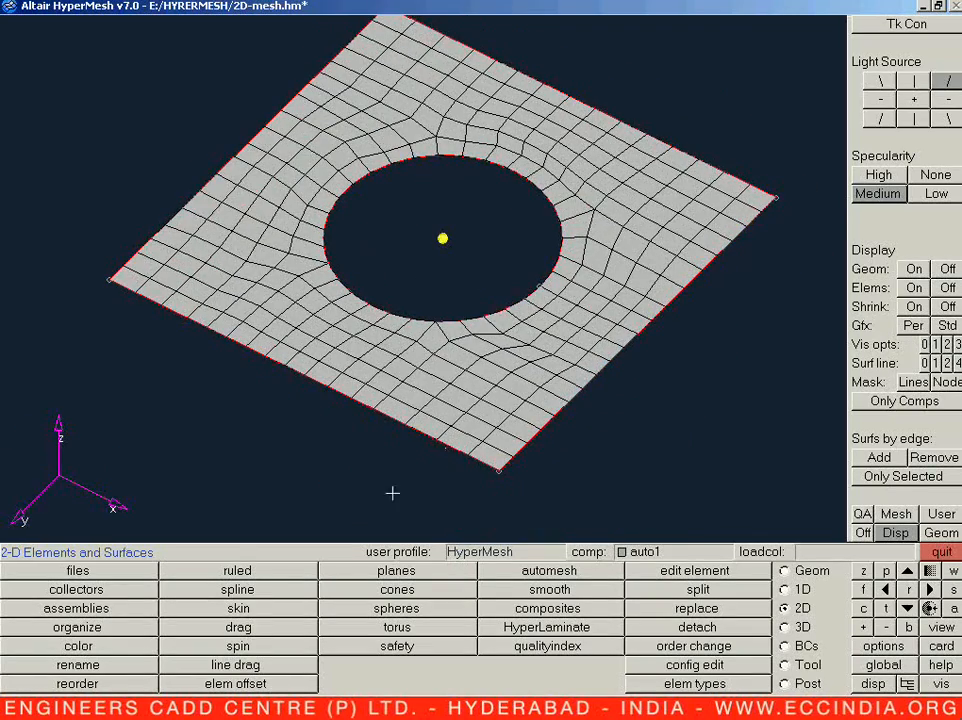